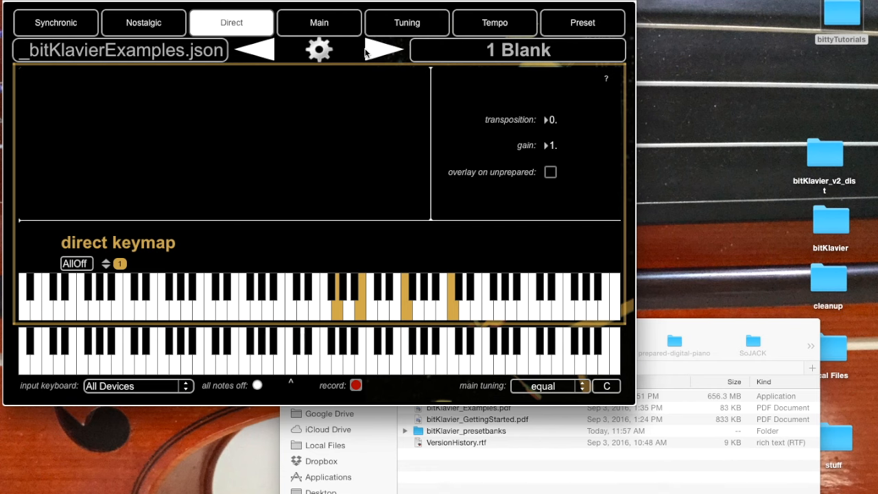
Step: Load preset 1 Blank from the preset list and display its preset keymap
click(529, 59)
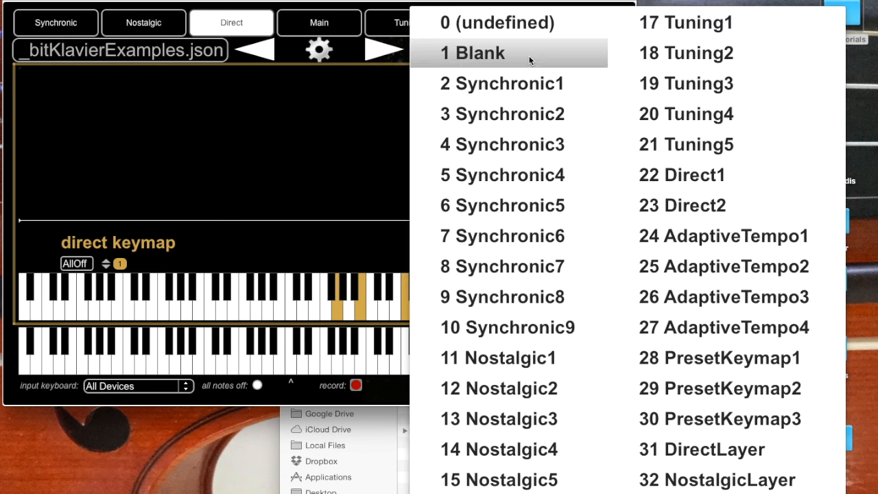
click(515, 55)
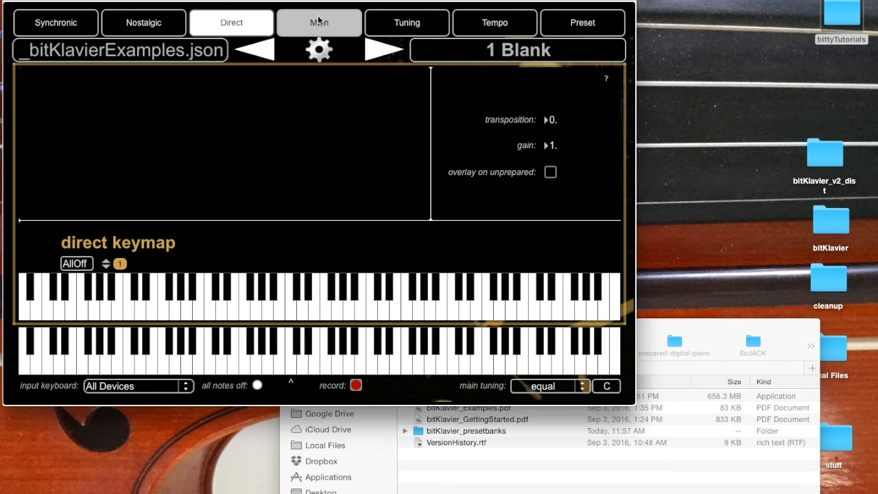
click(395, 30)
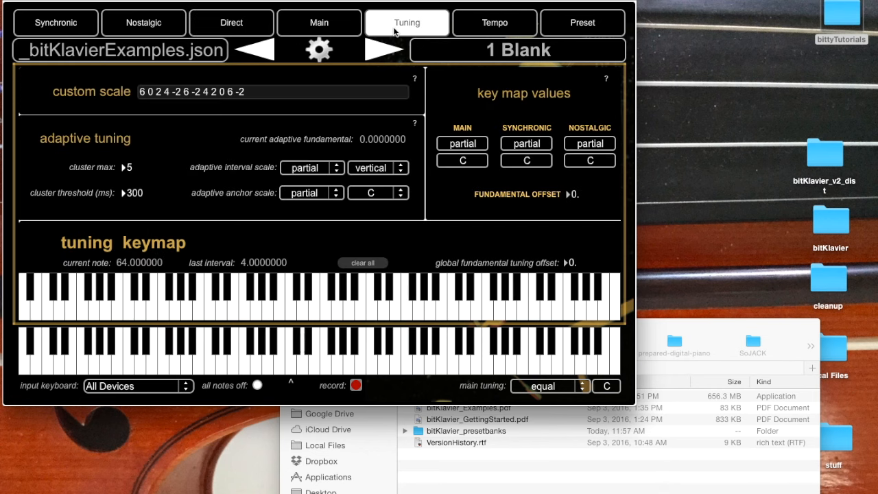
click(508, 26)
click(601, 34)
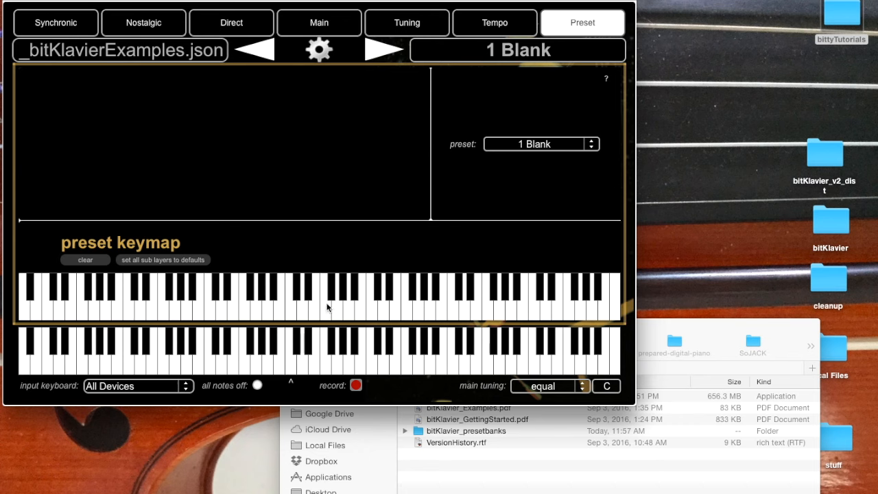
Step: Map middle C in the preset keymap to trigger preset 2 Synchronic1
click(288, 316)
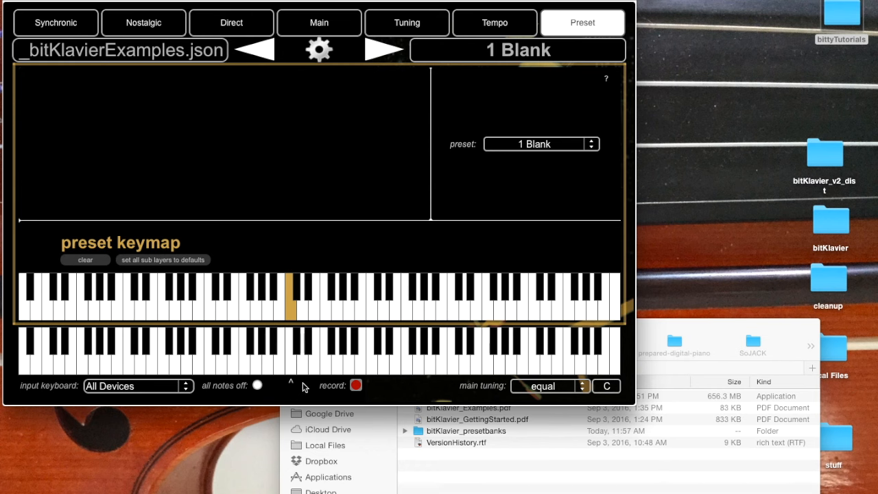
click(525, 146)
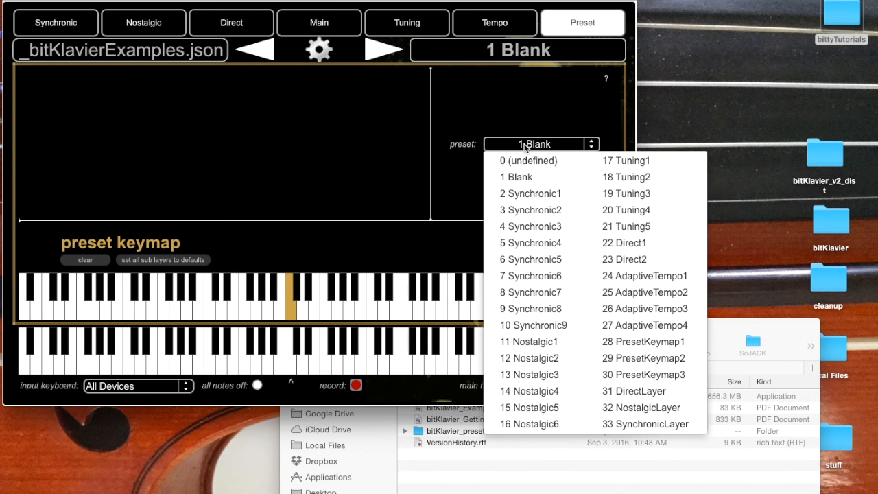
click(528, 194)
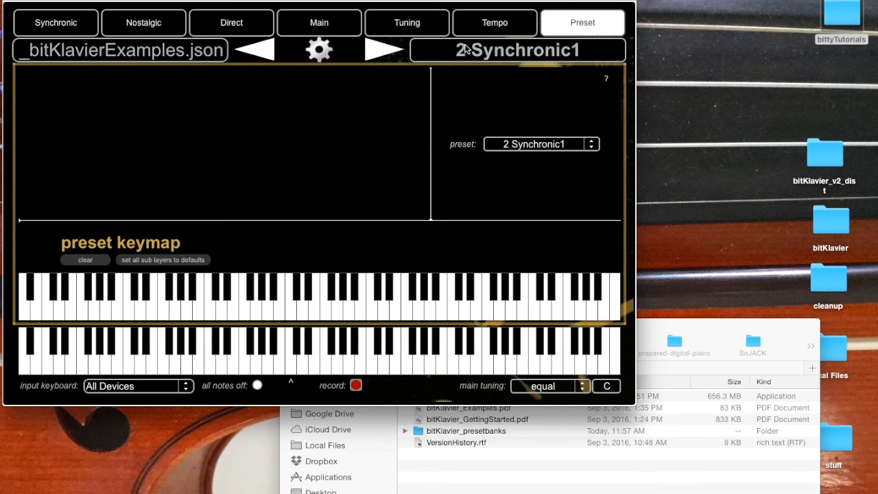
Step: Return to preset 1 Blank and assign middle C to 2 Synchronic1 again in its preset keymap
click(512, 53)
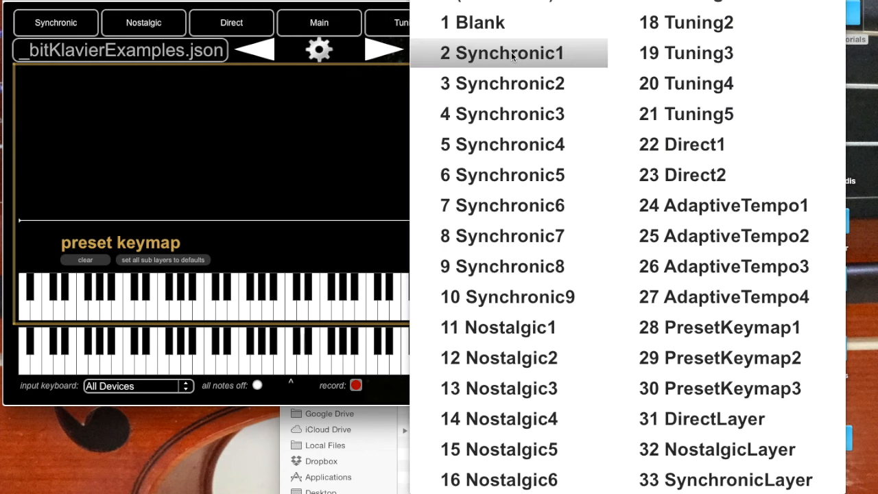
click(498, 36)
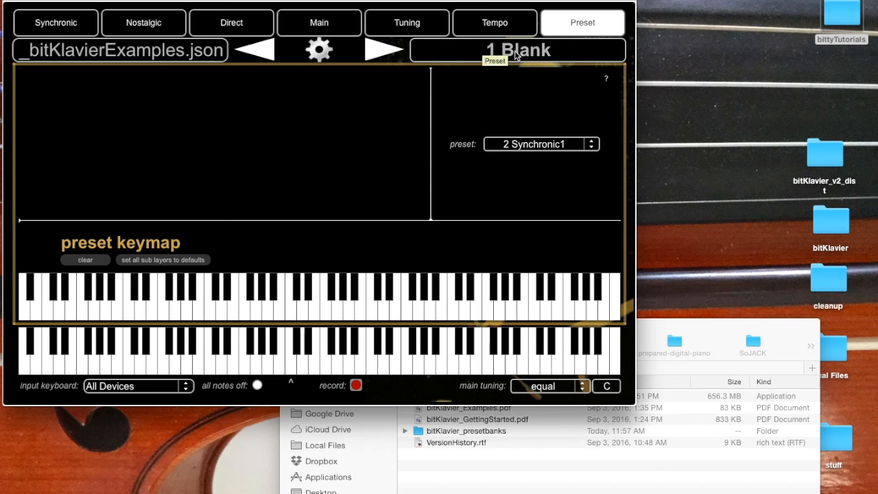
click(291, 310)
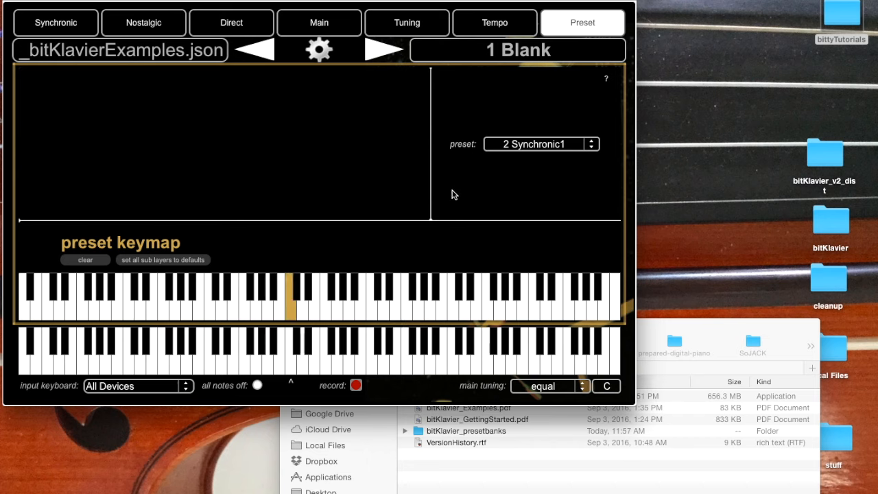
Step: Overwrite the current preset with the middle C mapping, keeping the slot name Blank
right_click(376, 52)
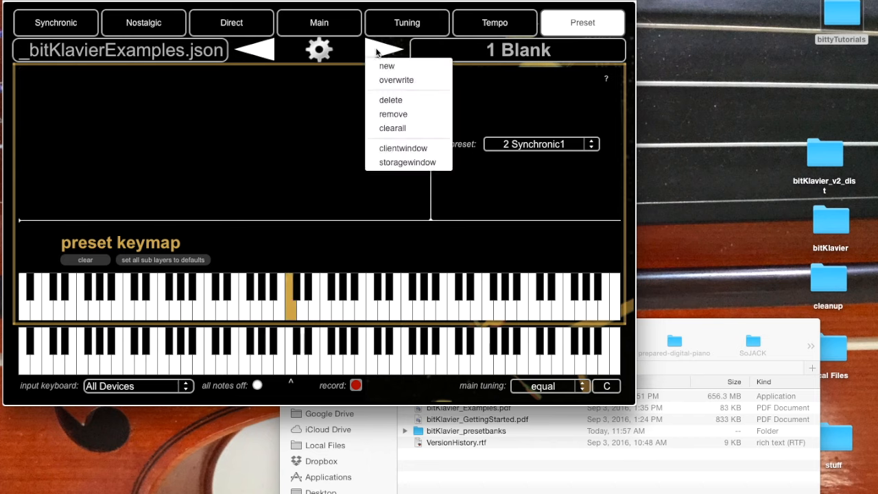
click(388, 80)
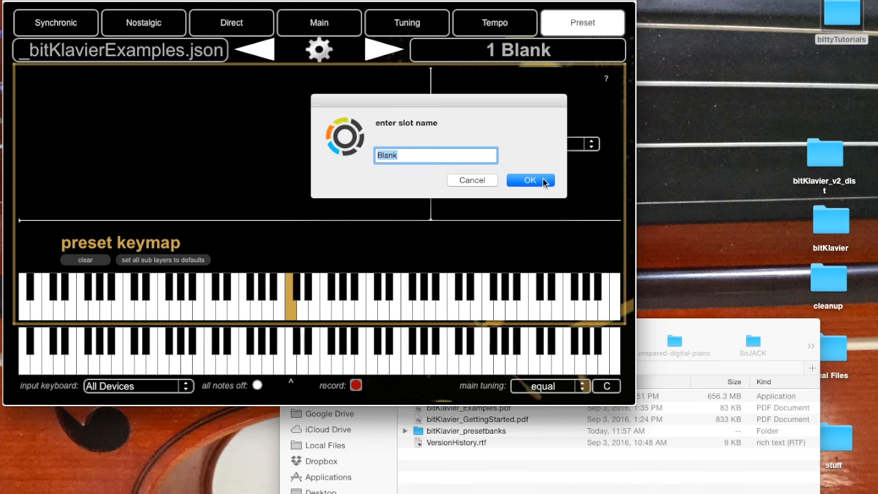
click(544, 181)
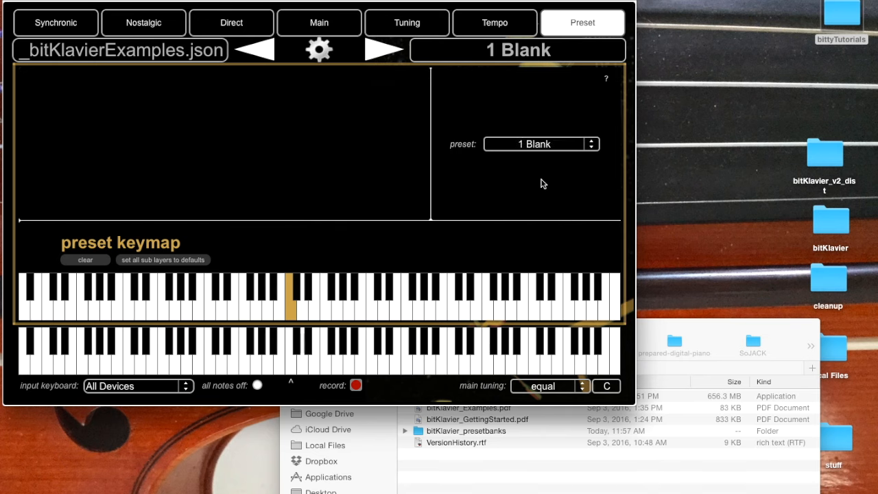
Step: Test the saved keymap by switching to preset 2 Synchronic1, and return to preset 1 Blank
key(Right)
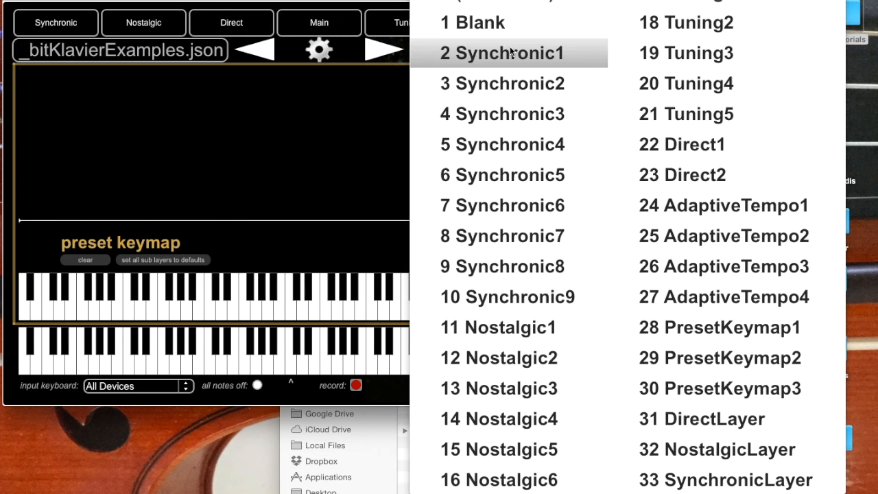
click(500, 50)
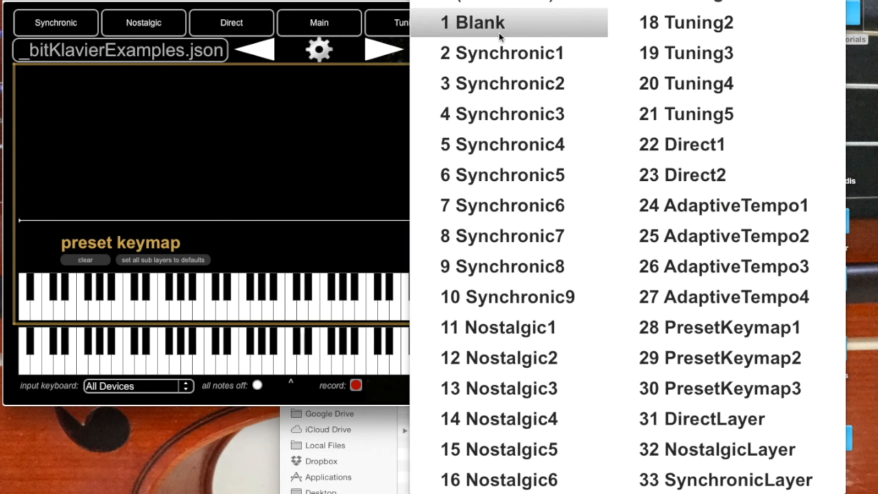
click(498, 32)
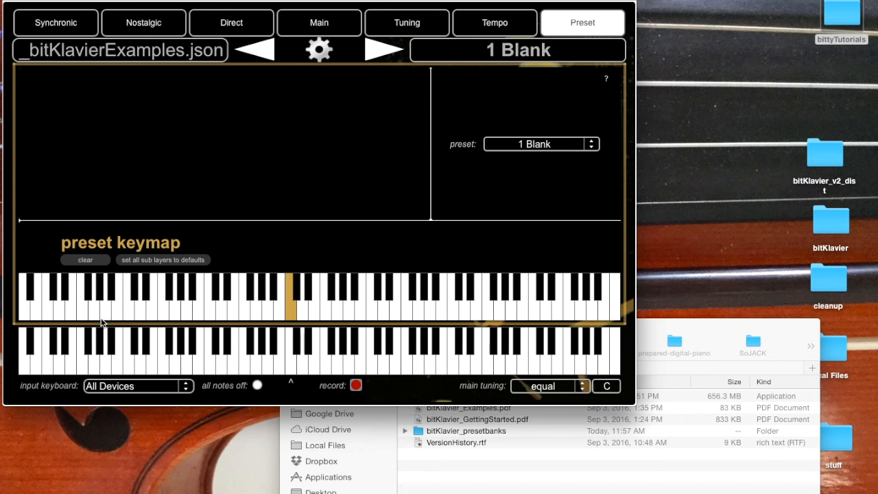
Step: Check which preset middle C is mapped to in the keymap and return to preset 1 Blank
click(291, 308)
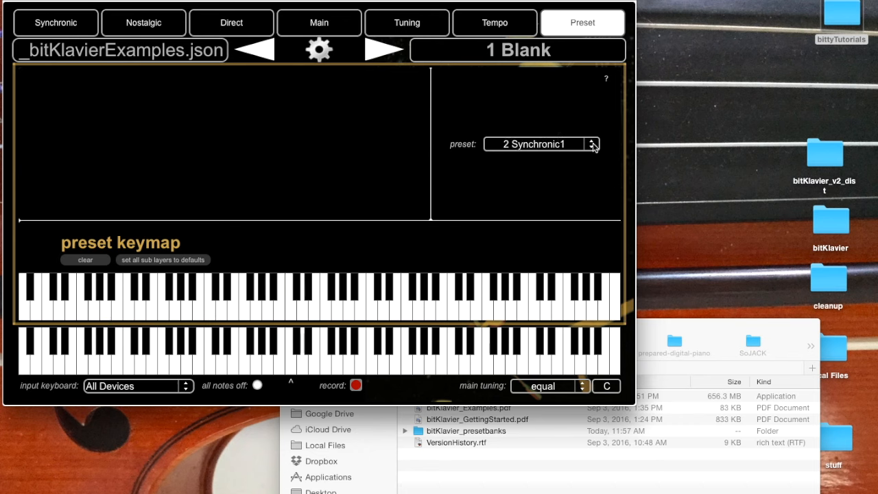
click(290, 307)
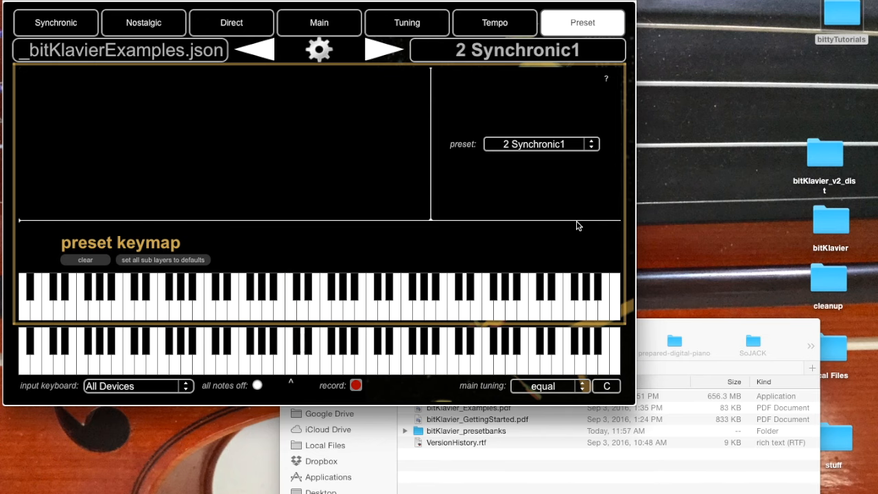
drag(516, 61, 488, 73)
click(489, 58)
click(494, 55)
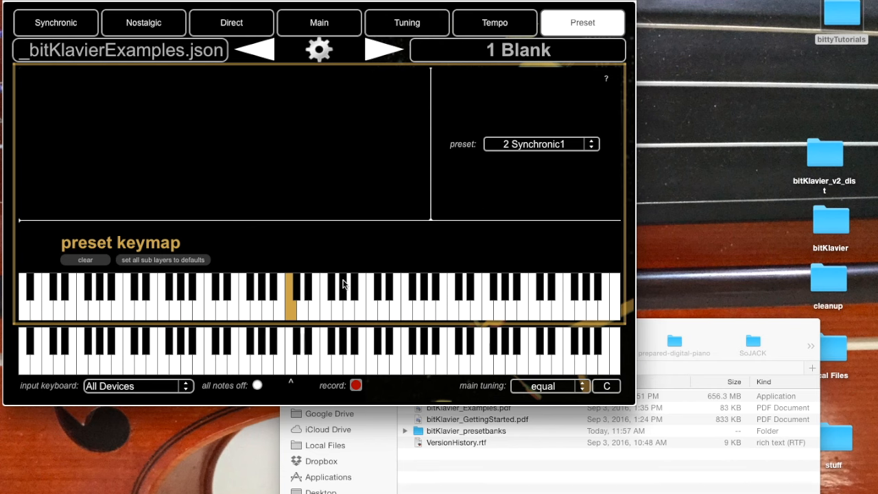
Step: Map the G above middle C in the preset keymap to preset 11 Nostalgic1
click(339, 305)
click(546, 149)
click(540, 340)
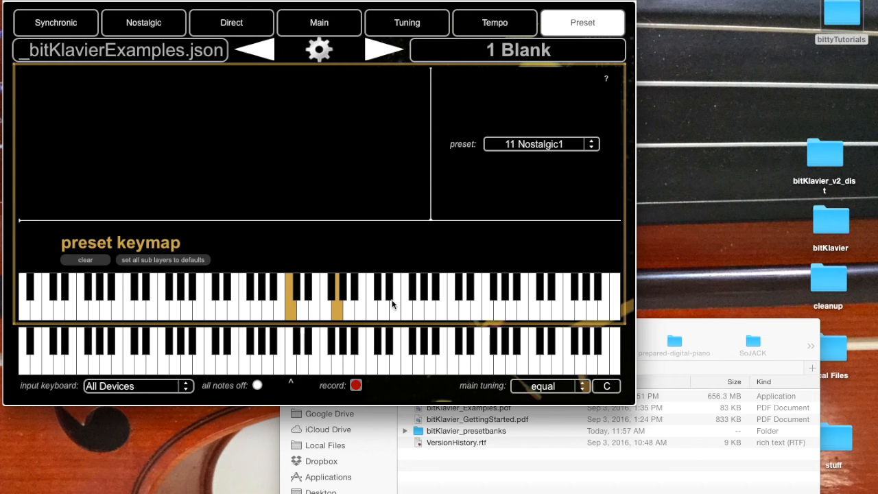
Step: Review the middle C and G mappings and the Synchronic settings, ending on the preset keymap
click(293, 311)
click(338, 309)
click(56, 22)
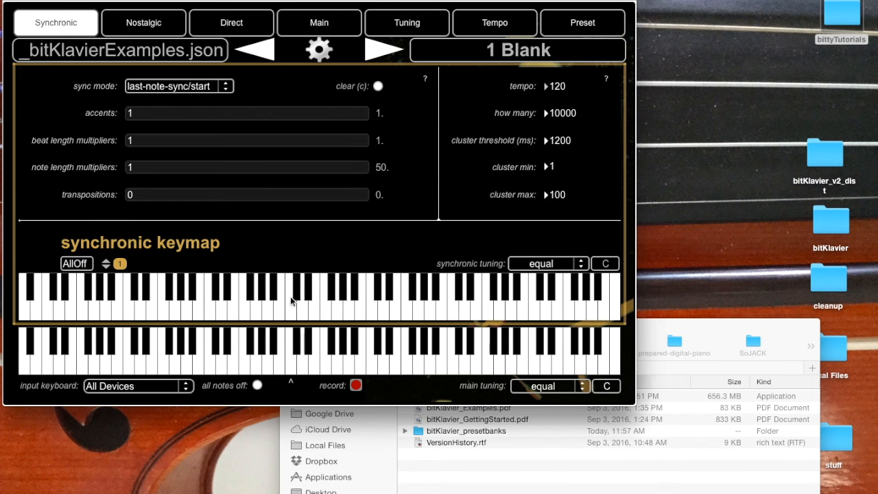
click(598, 21)
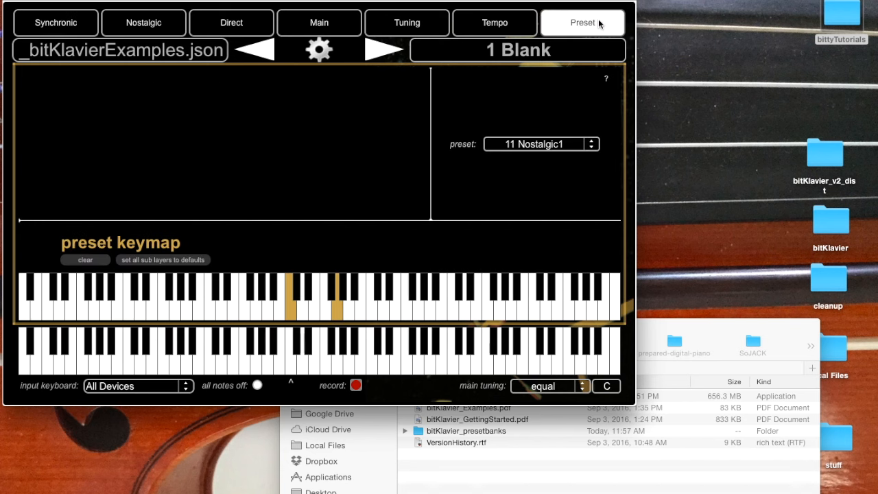
Step: Overwrite preset 1 Blank with both key mappings, keeping its slot name
click(378, 59)
click(384, 81)
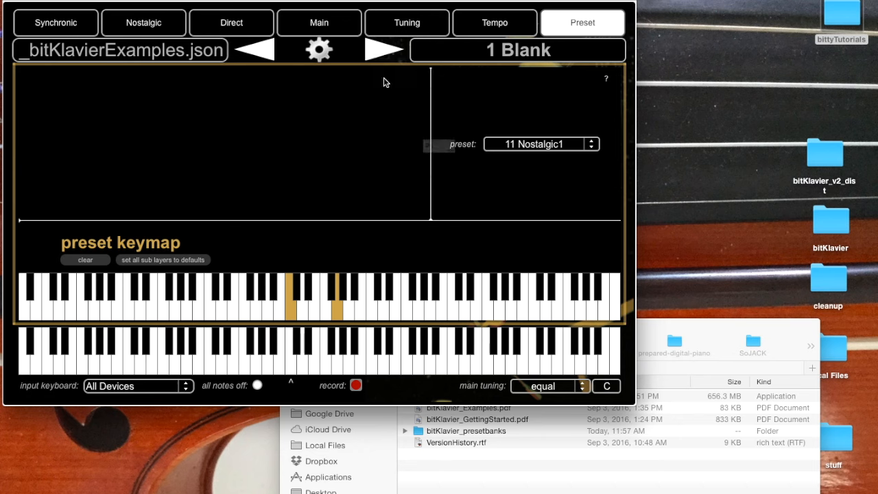
click(538, 185)
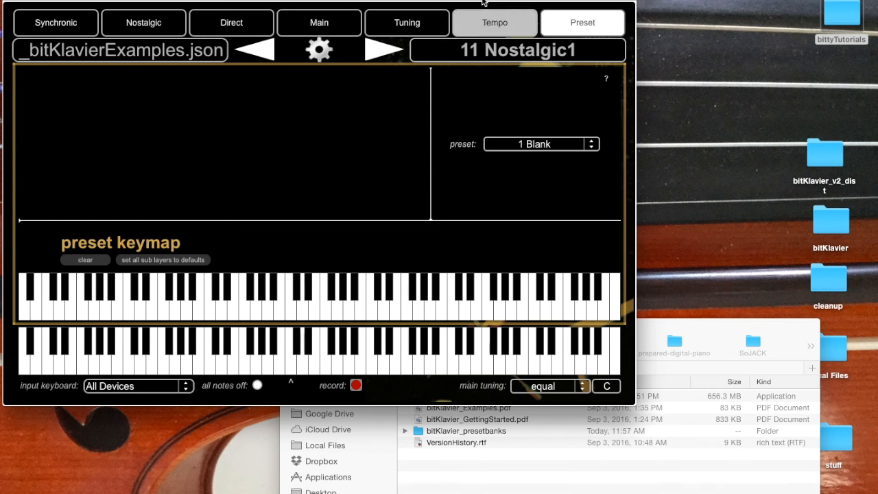
Step: In preset 2 Synchronic1, map middle C to 1 Blank and overwrite the preset under its existing name
click(467, 51)
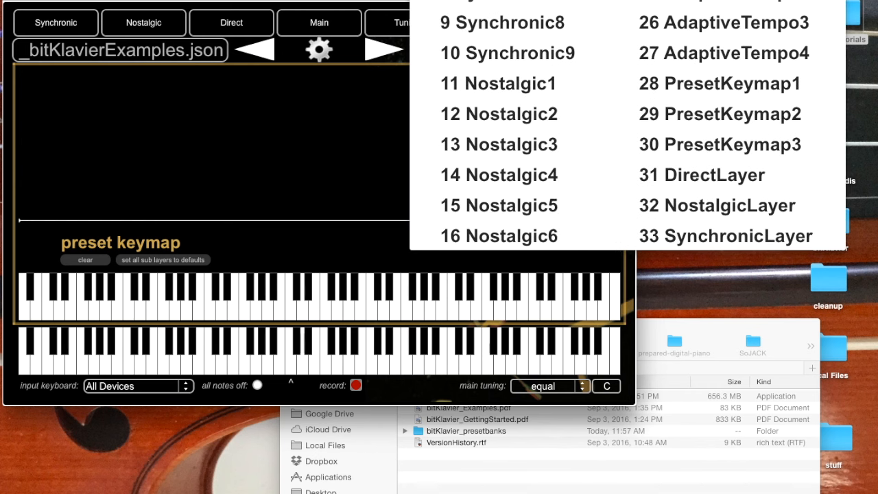
click(490, 31)
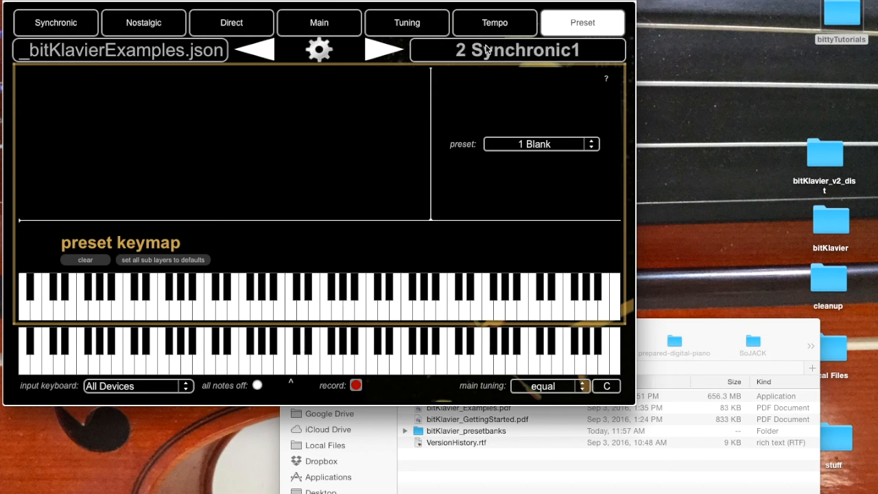
click(291, 314)
click(534, 147)
click(523, 177)
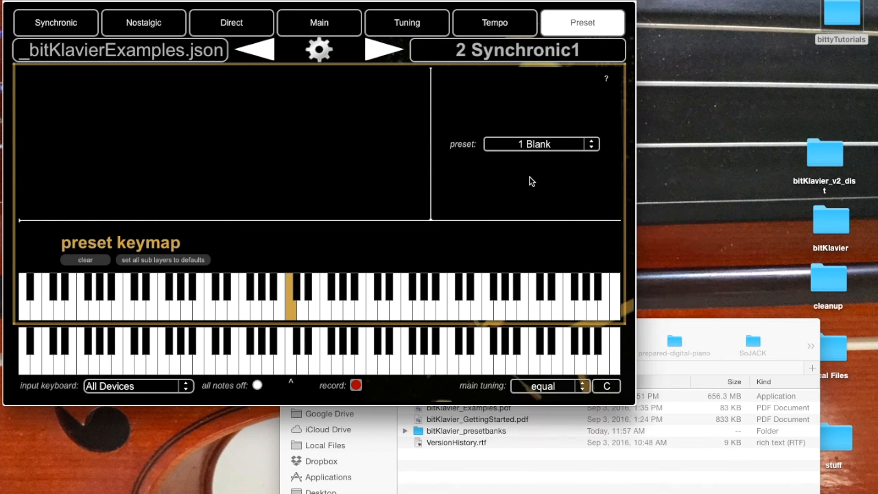
click(378, 54)
click(384, 77)
click(531, 179)
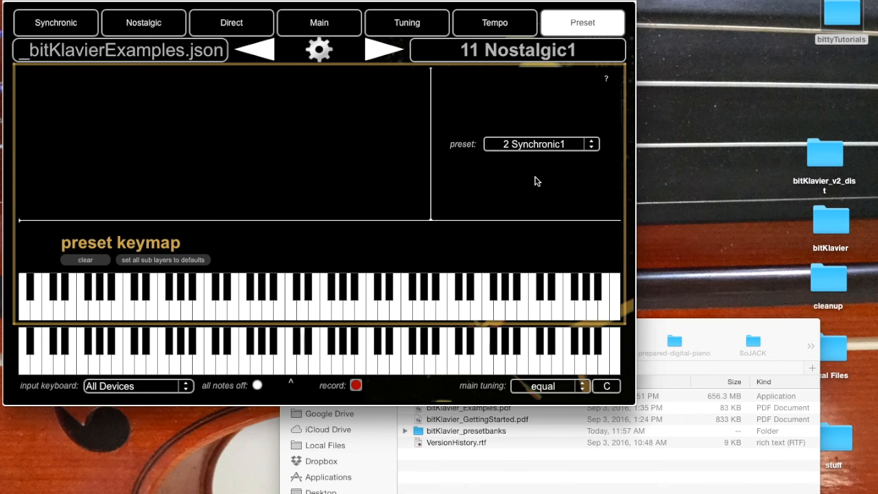
Step: In preset 11 Nostalgic1, map the G above middle C to 1 Blank and overwrite the preset
click(335, 308)
click(529, 145)
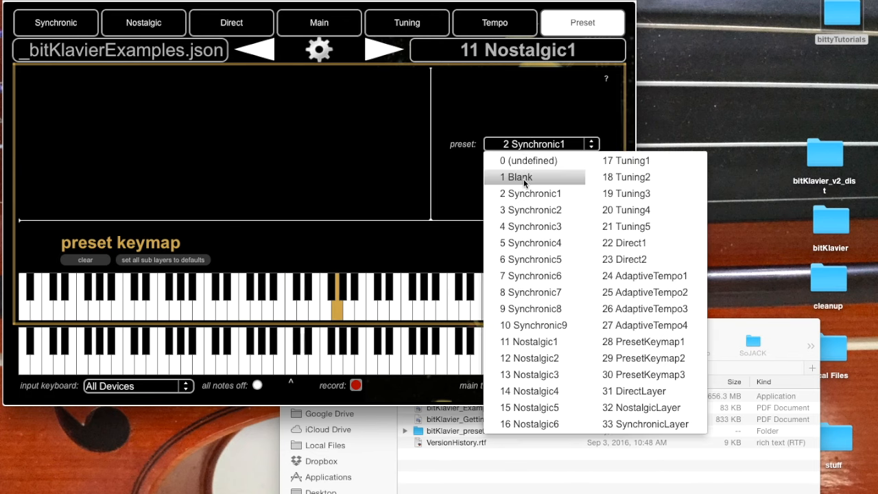
click(520, 177)
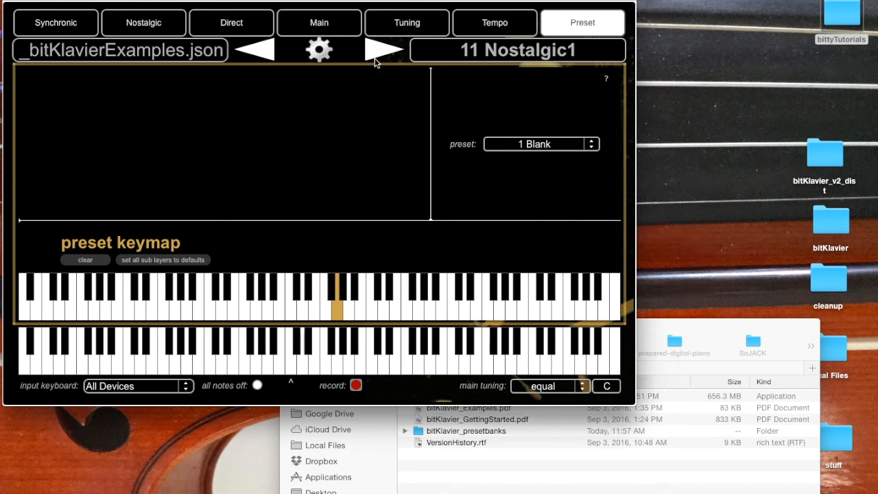
click(378, 59)
click(381, 84)
click(528, 178)
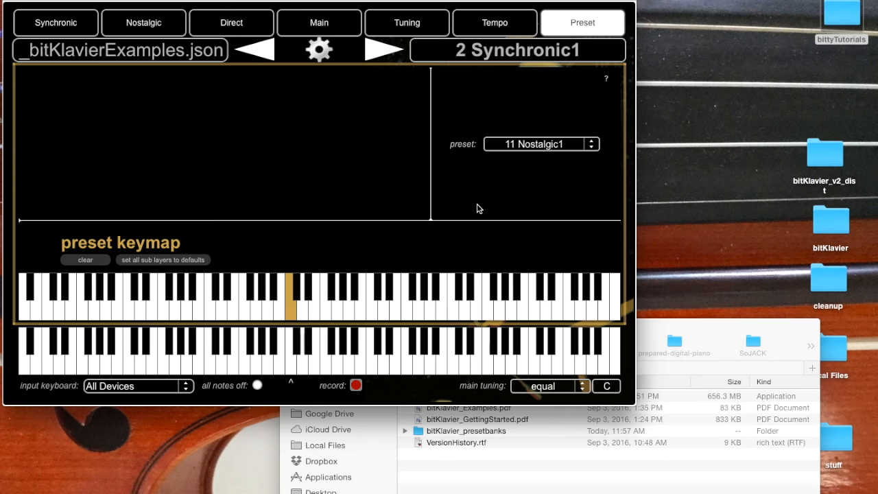
Step: In preset 2 Synchronic1, map the G above middle C to 11 Nostalgic1 and overwrite the preset
click(337, 307)
click(539, 145)
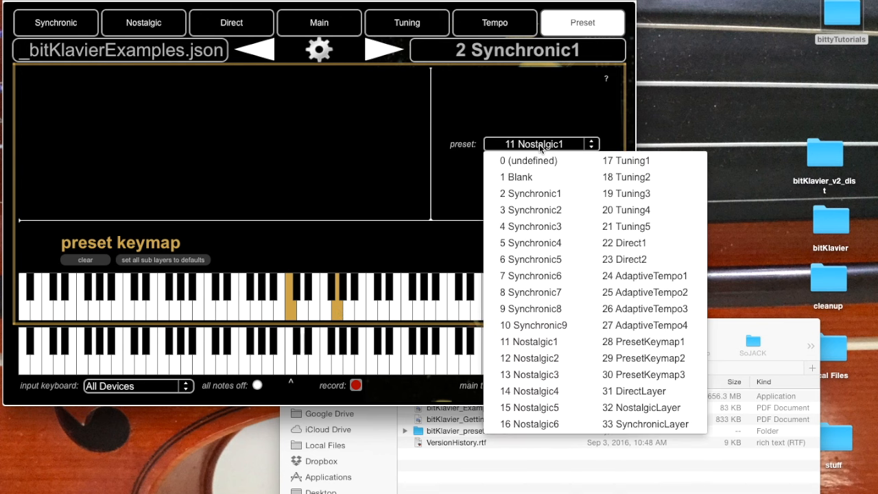
click(562, 345)
click(380, 49)
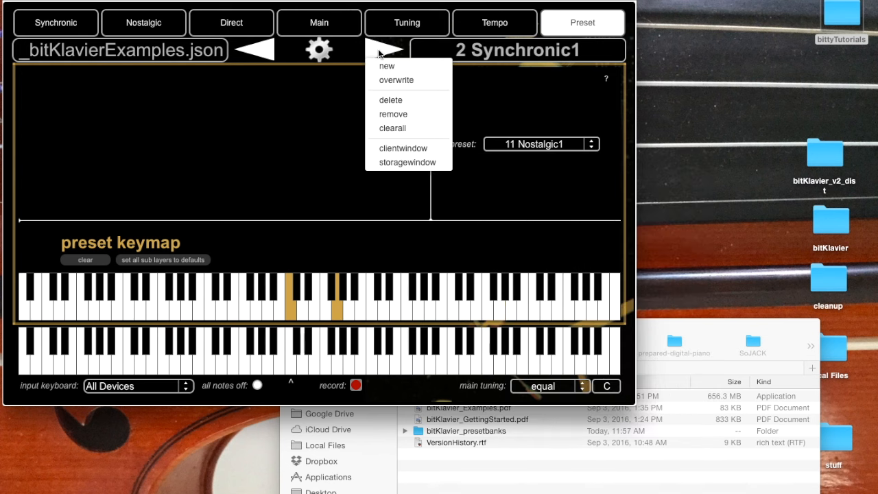
click(398, 83)
click(533, 182)
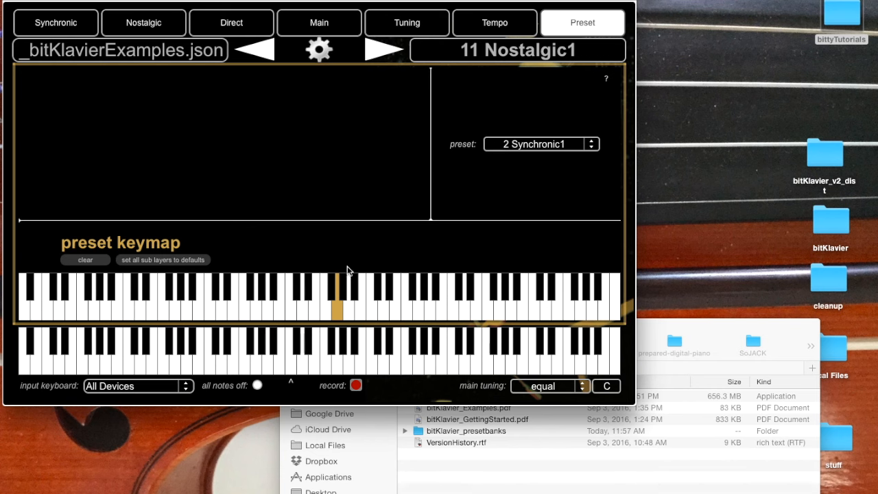
Step: In preset 11 Nostalgic1, map middle C to preset 2 Synchronic1
click(289, 310)
click(538, 150)
click(535, 195)
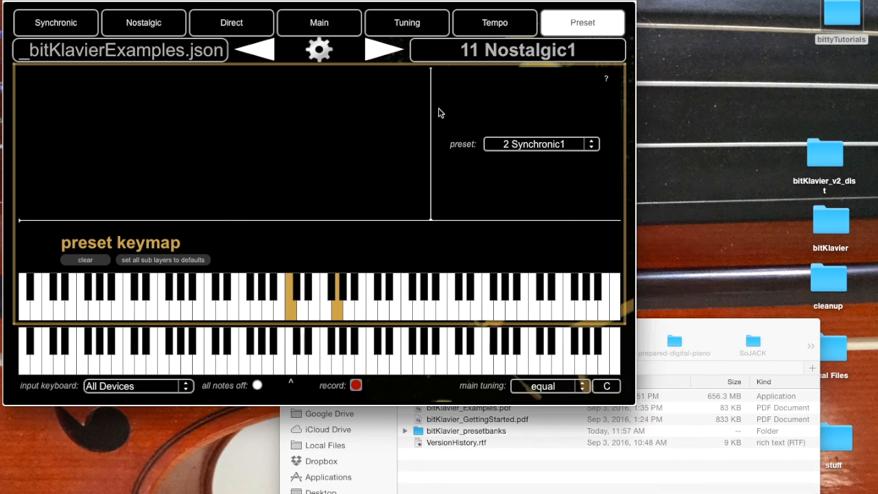
Step: Overwrite preset 11 Nostalgic1 under its existing name
click(378, 58)
click(377, 78)
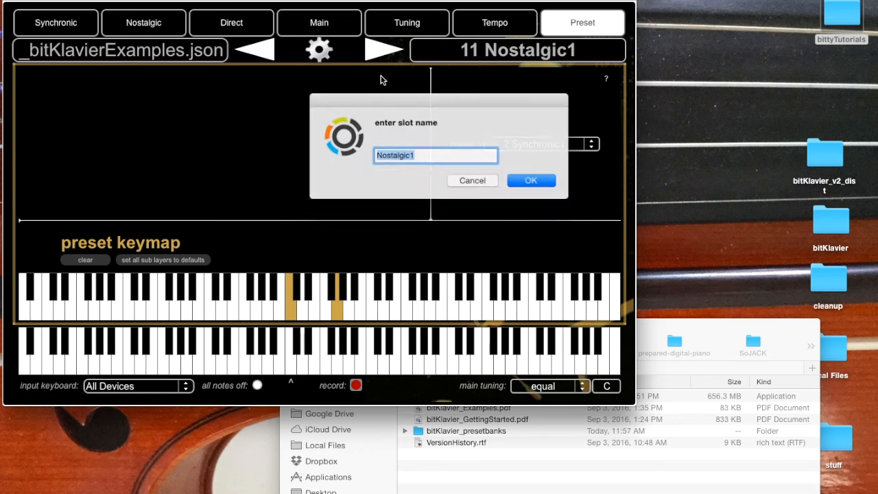
click(548, 180)
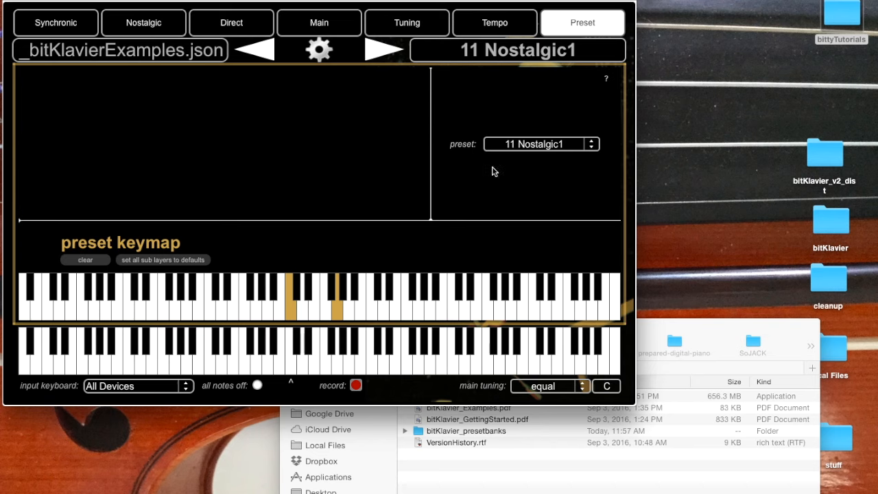
click(384, 53)
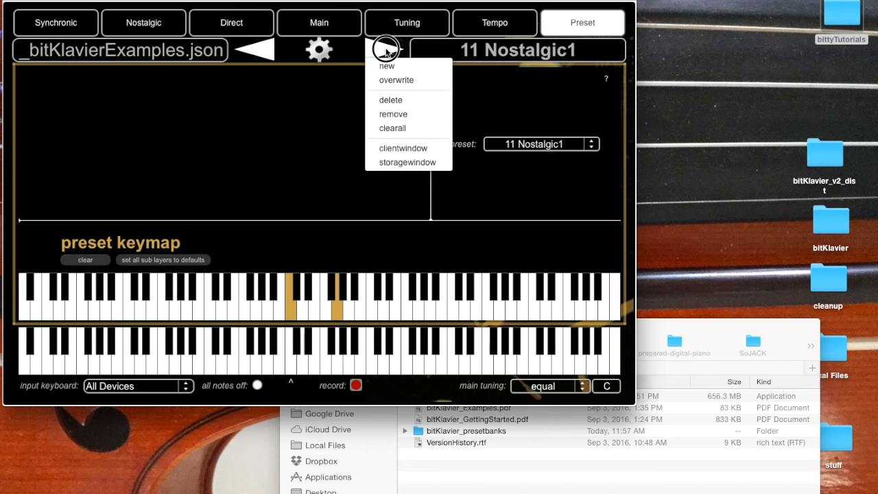
click(480, 53)
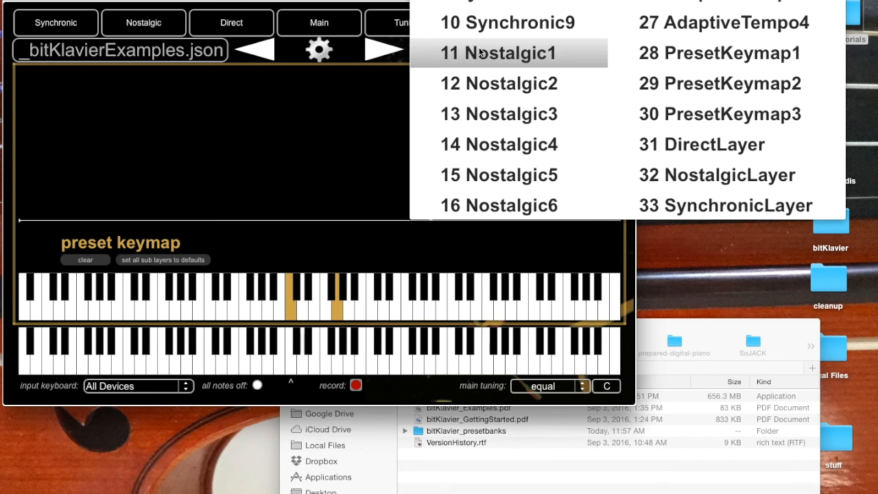
click(324, 173)
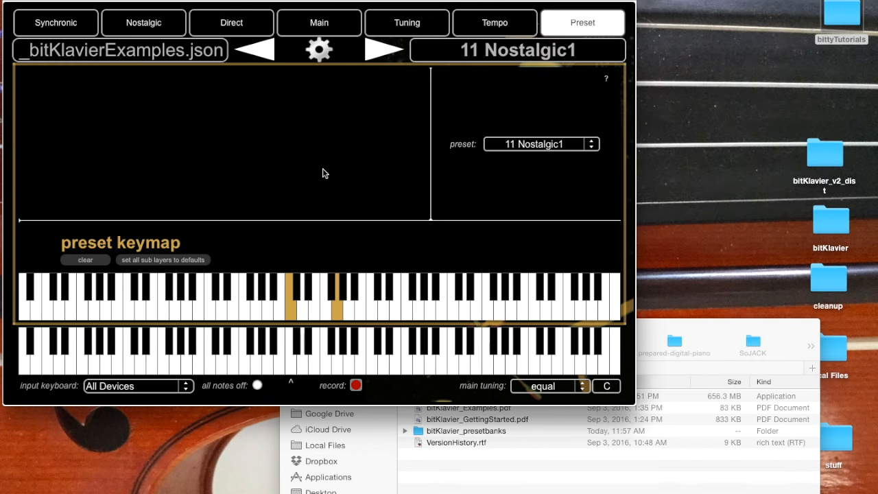
click(383, 49)
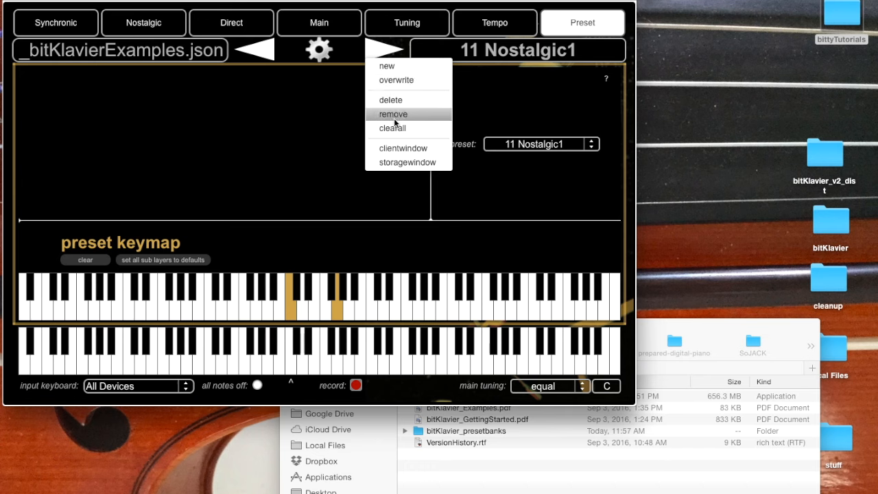
click(330, 141)
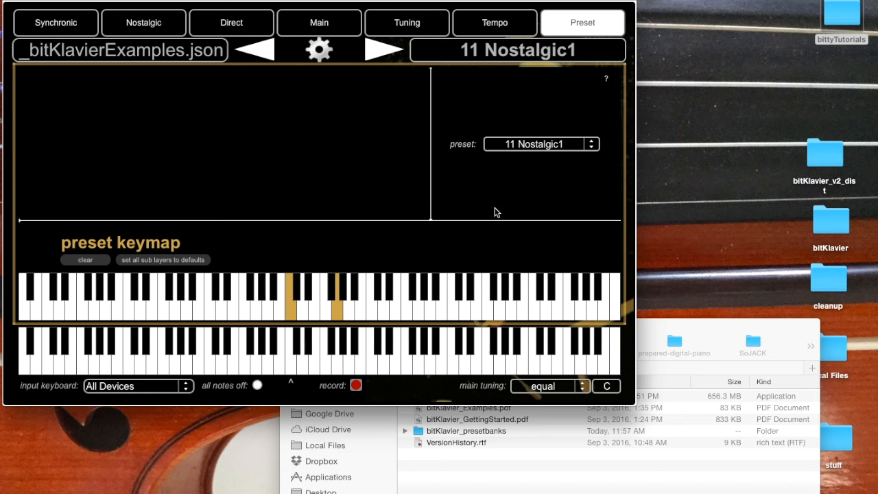
Step: Switch to Finder, open test.json from the bitKlavier_presetbanks folder in the text editor, and widen the editor window
click(717, 328)
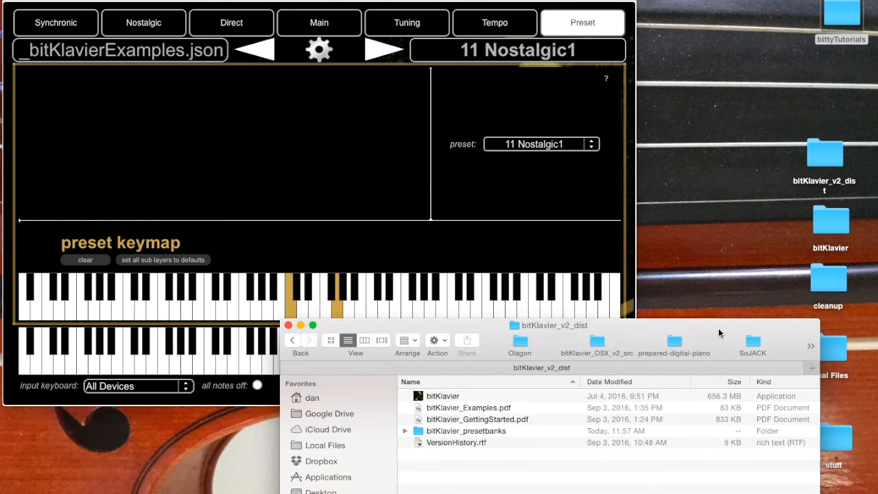
click(405, 432)
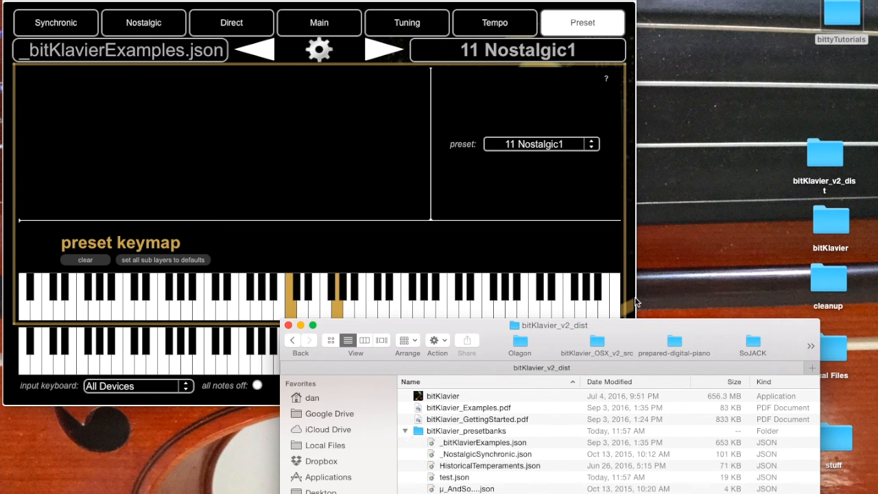
drag(430, 478, 642, 492)
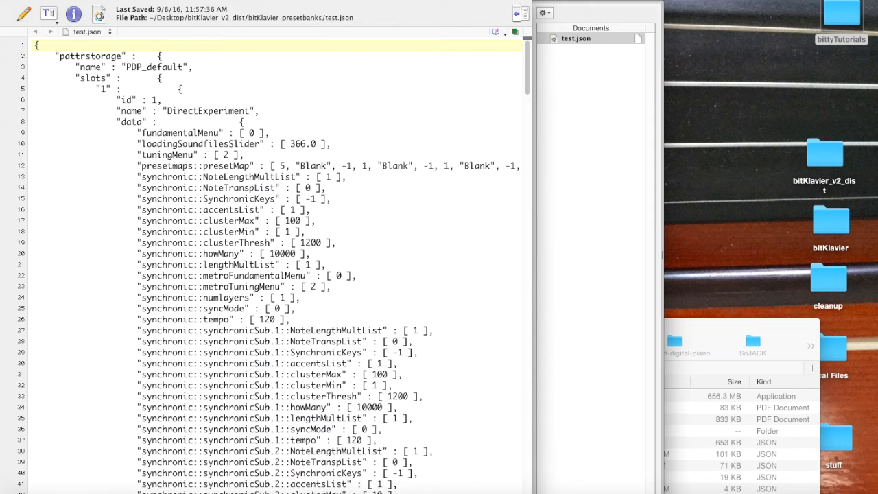
drag(534, 492, 773, 492)
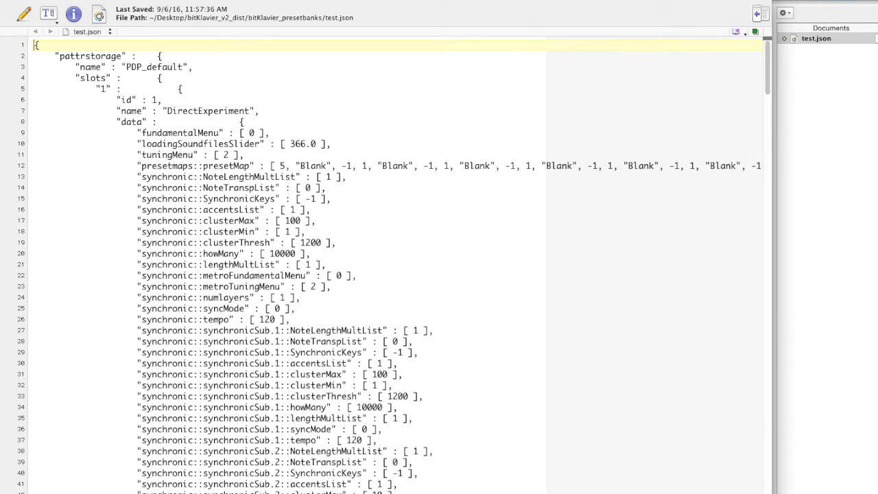
Step: Examine the name of the first preset slot in test.json and the parameters of its synchronic sub-layers
double_click(207, 112)
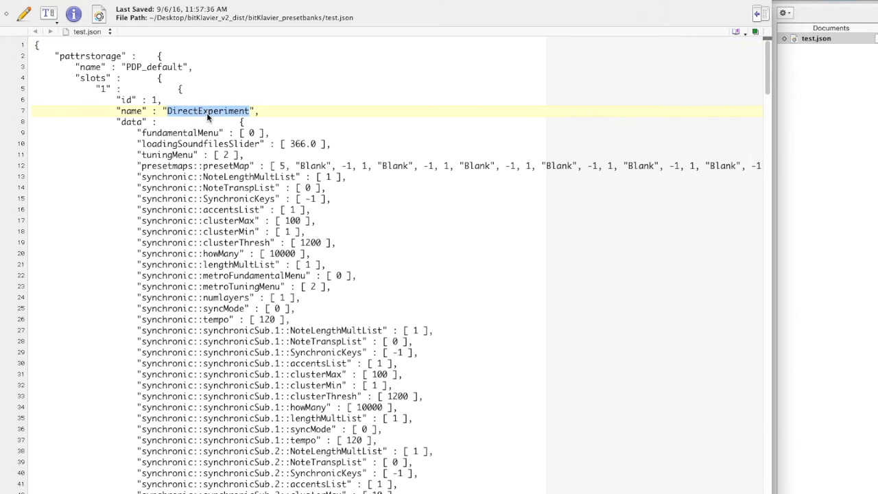
double_click(194, 108)
scroll(217, 111, down, 20)
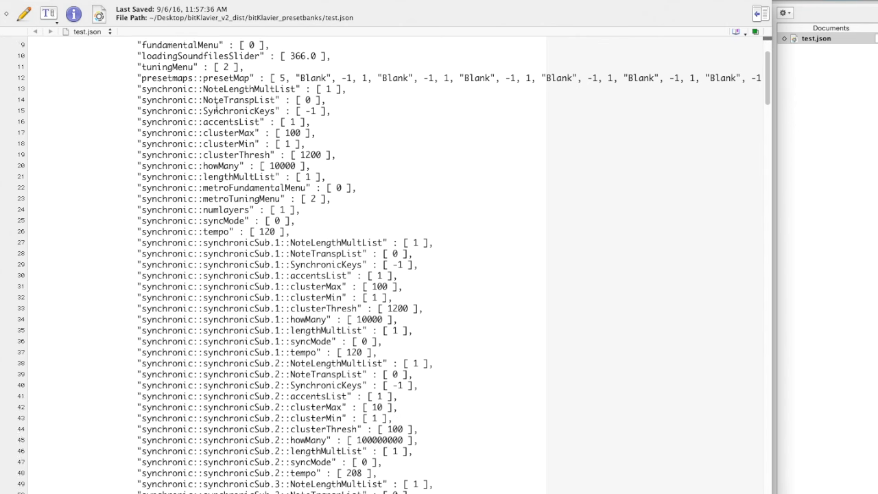
scroll(217, 107, down, 15)
scroll(217, 106, up, 20)
scroll(217, 106, down, 5)
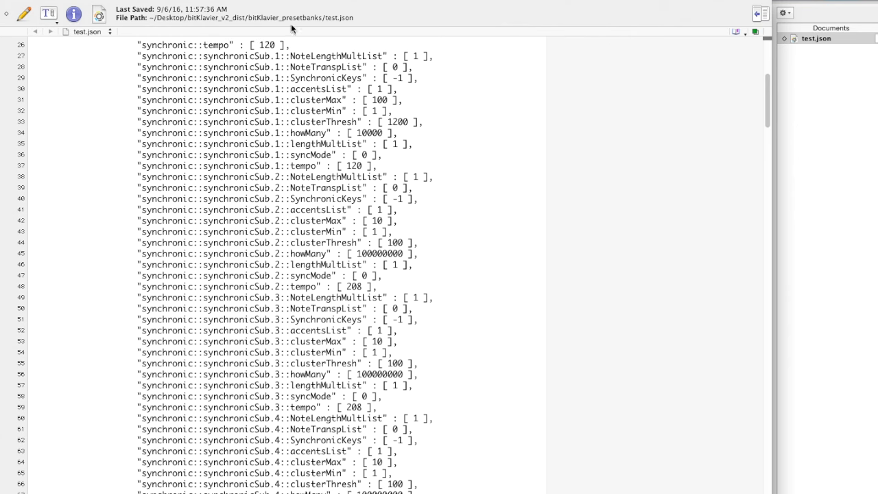
click(278, 58)
click(278, 212)
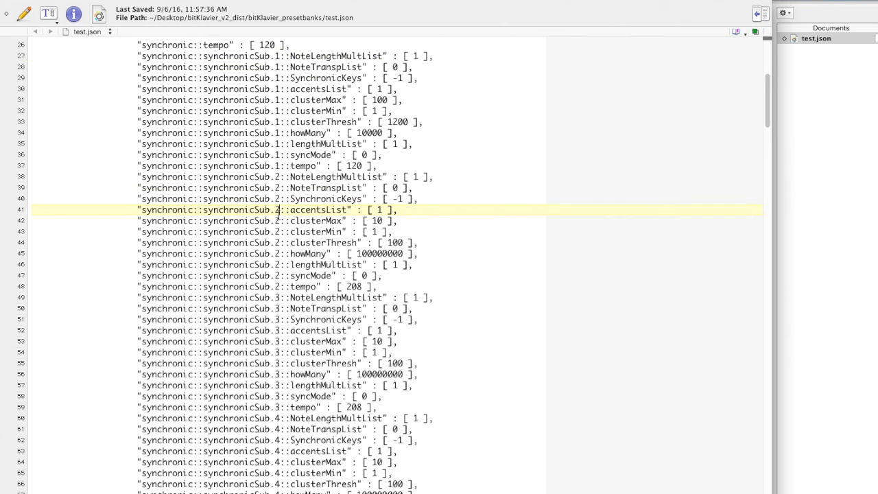
click(279, 383)
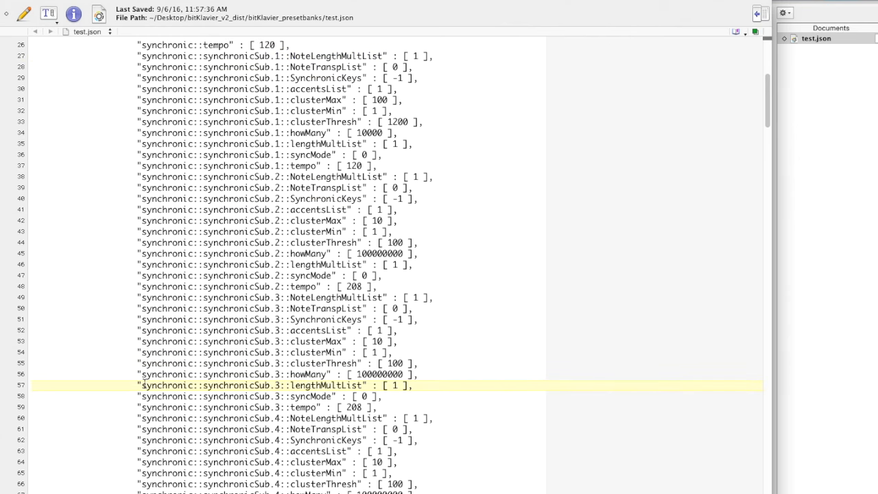
Step: Look through the remaining tempo, tuning, direct and nostalgic parameters, and highlight the first slot's presetmaps::presetMap entry
scroll(150, 318, up, 5)
scroll(142, 384, down, 2)
scroll(142, 384, up, 2)
scroll(143, 384, down, 20)
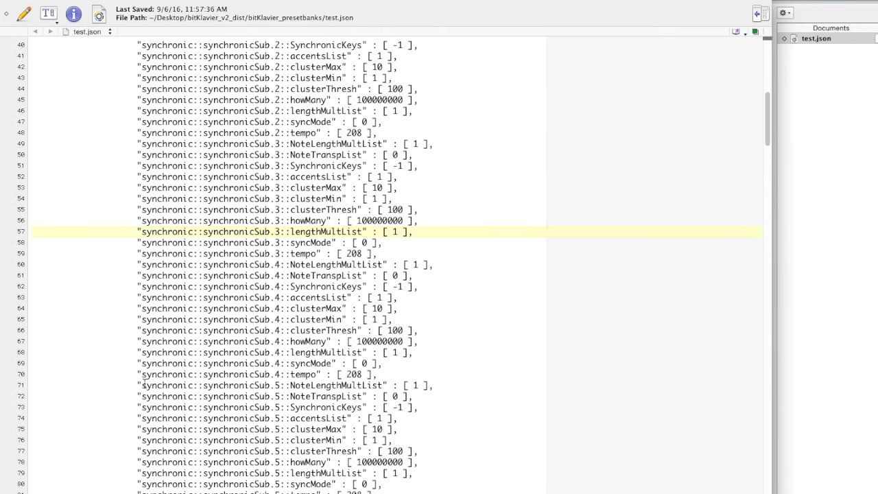
scroll(143, 384, down, 10)
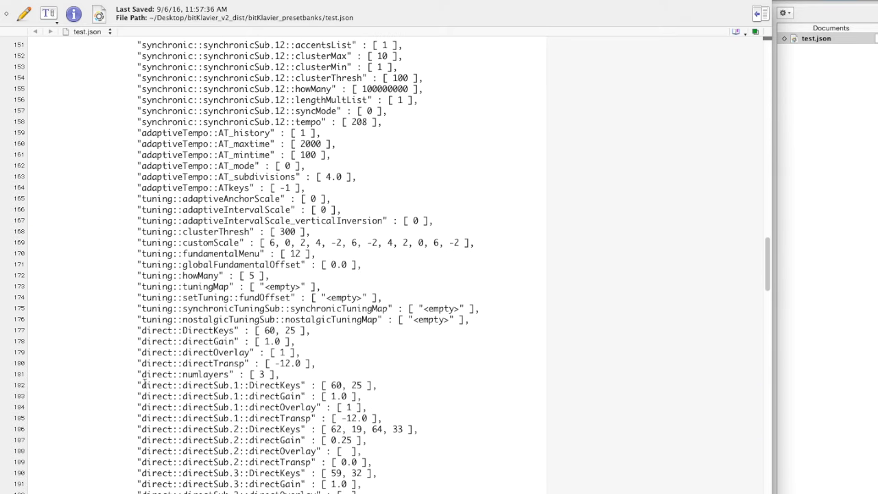
scroll(142, 384, down, 20)
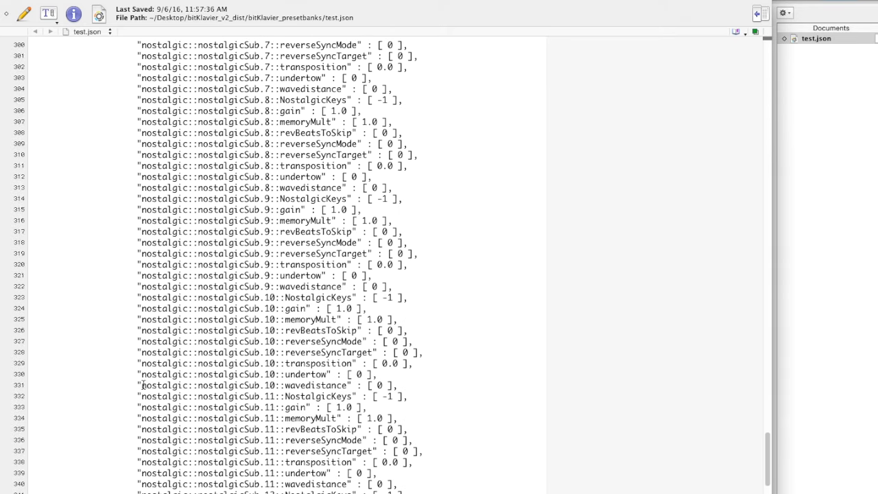
scroll(143, 384, up, 20)
scroll(142, 386, up, 20)
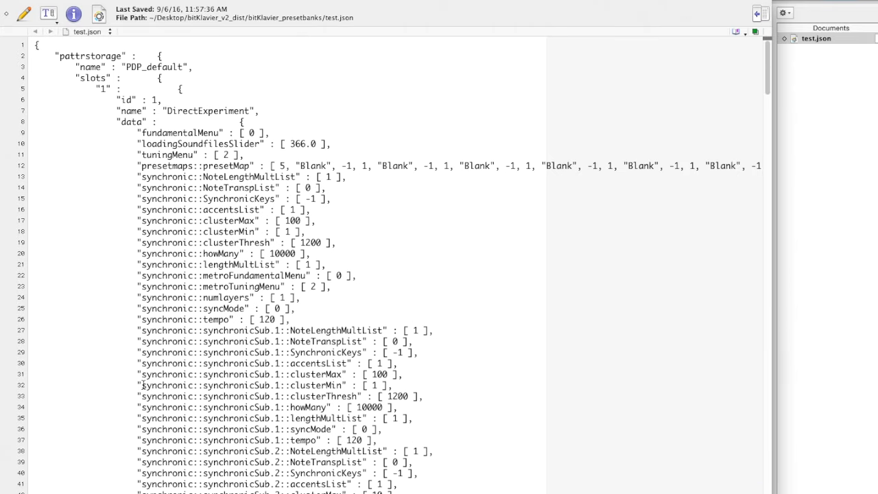
click(136, 166)
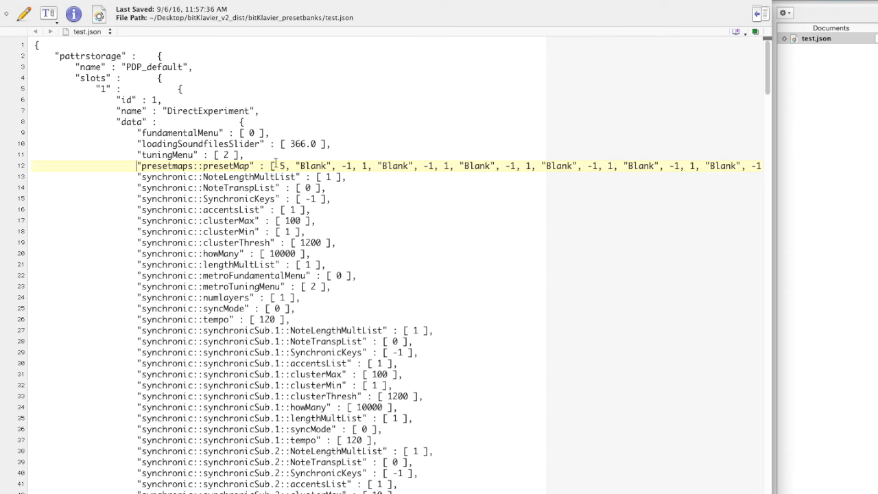
drag(137, 165, 258, 167)
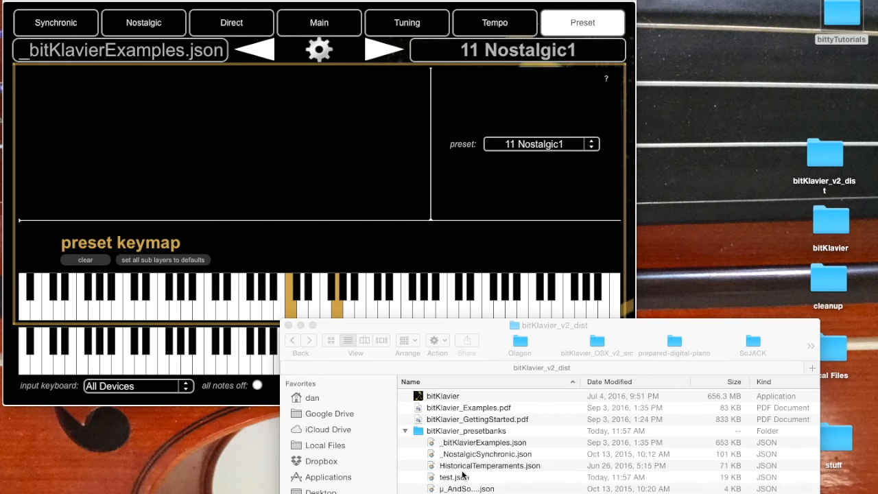
Step: Open _bitKlavierExamples.json from the bitKlavier_presetbanks folder in the text editor and widen its window
click(431, 443)
click(431, 443)
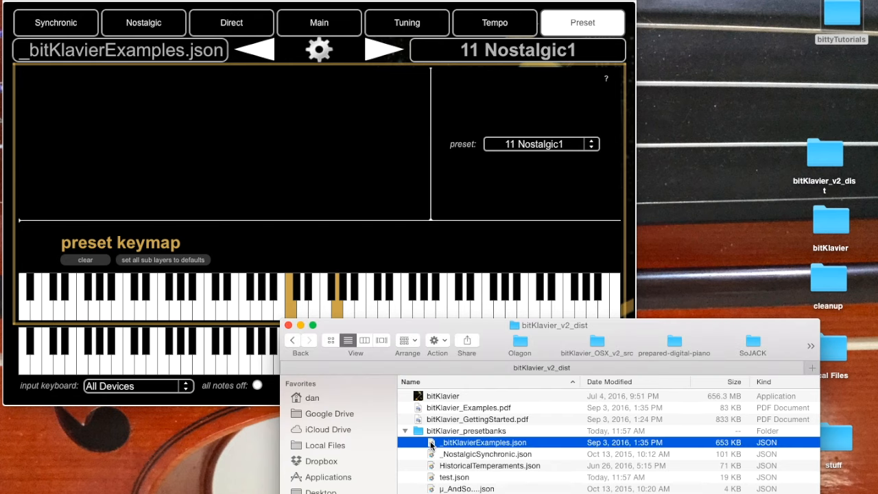
drag(430, 444, 641, 490)
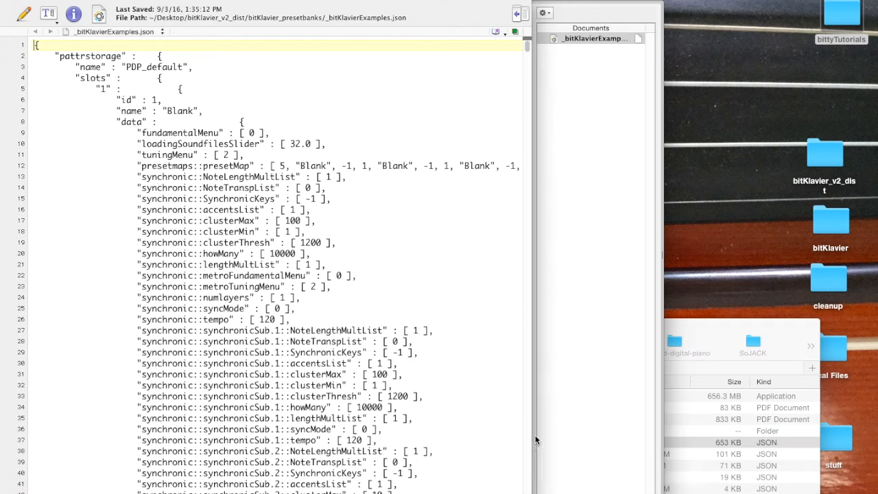
drag(662, 254, 875, 254)
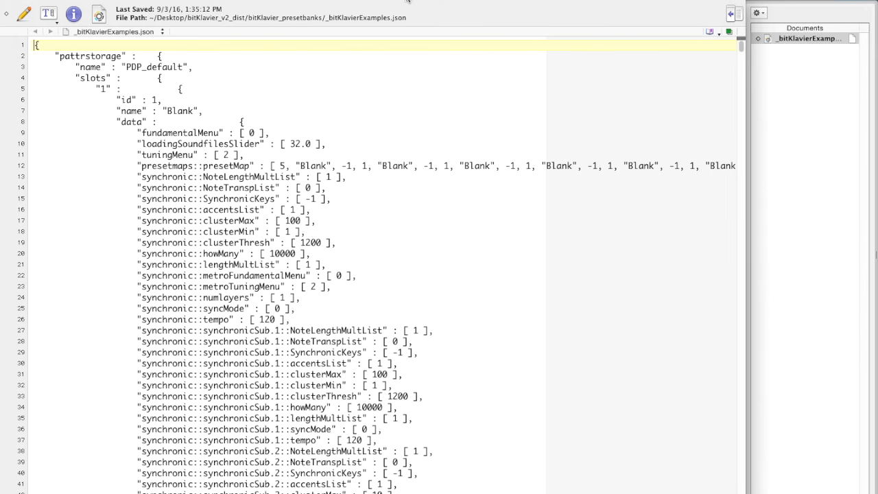
Step: Switch to bitKlavier, load preset 28 PresetKeymap1, and check which preset its middle C is mapped to
key(super+Tab)
key(super+Tab)
key(super+Tab)
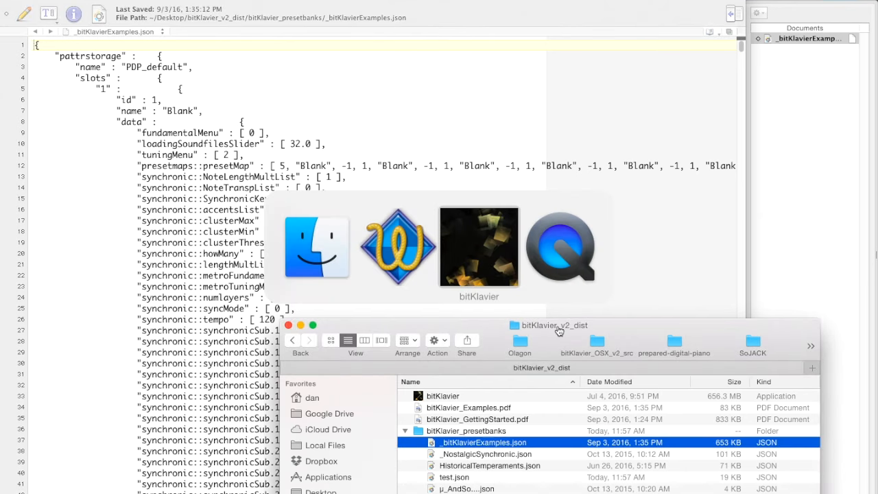
click(477, 58)
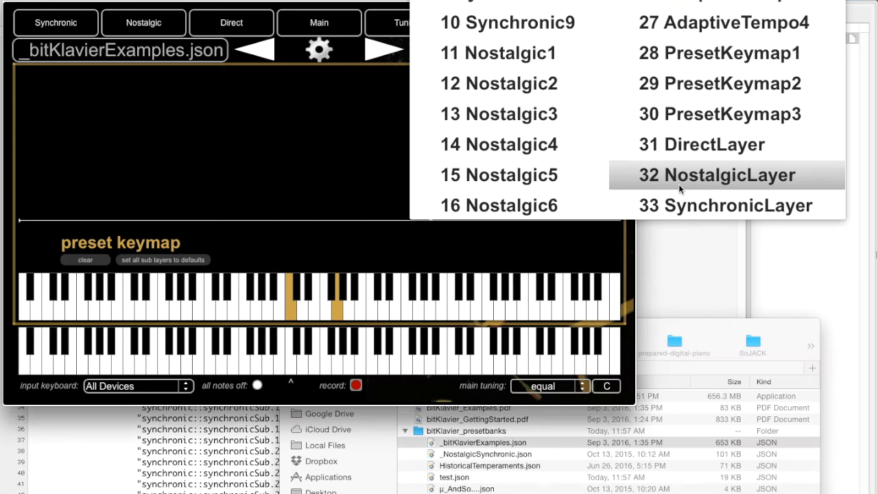
click(774, 59)
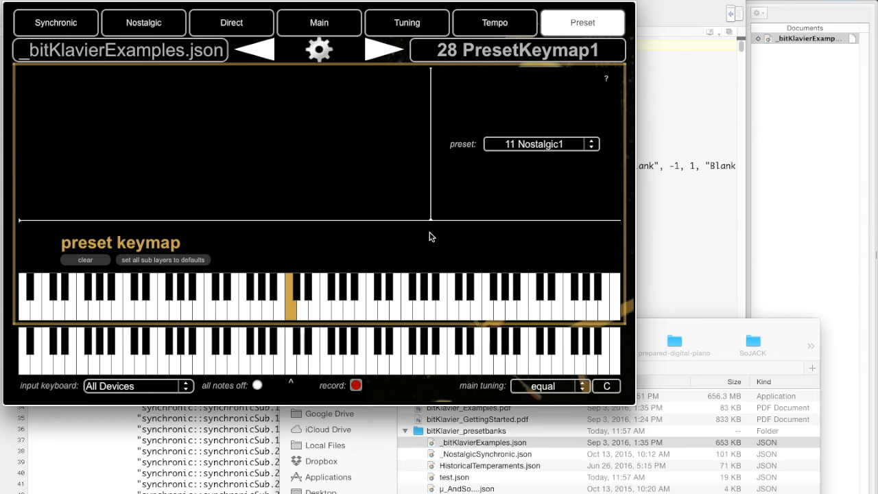
click(292, 312)
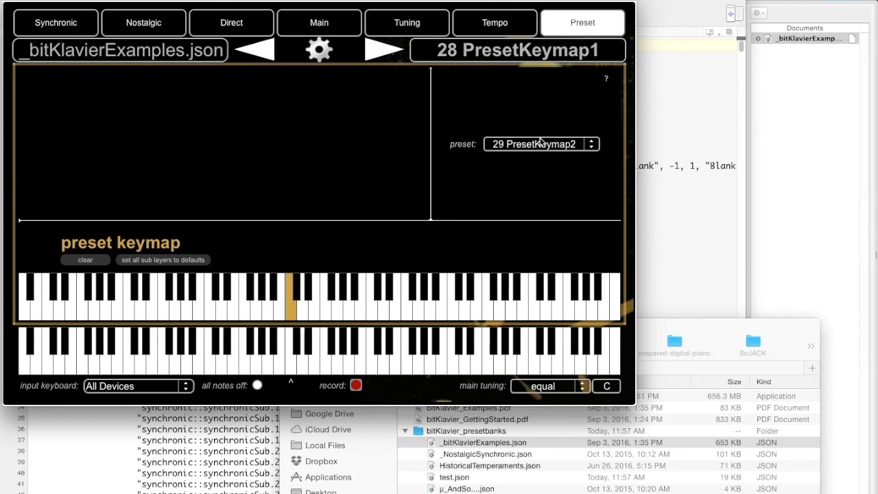
Step: Switch back to the text editor and search _bitKlavierExamples.json for "PresetKeymap1"
click(679, 248)
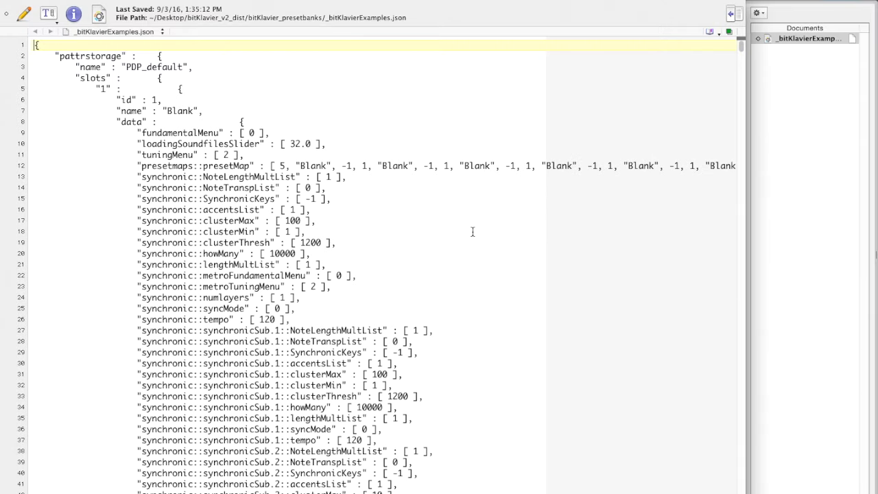
key(super+f)
text(PresetKeymap1)
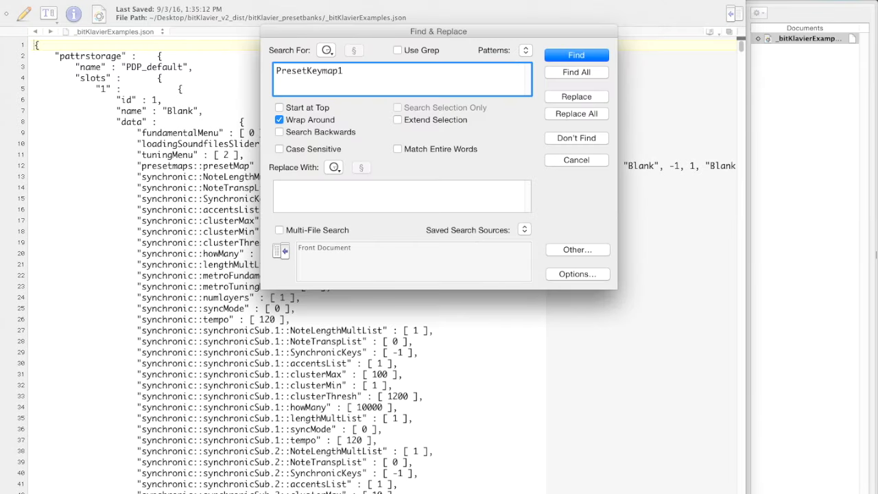
key(Return)
scroll(383, 326, down, 6)
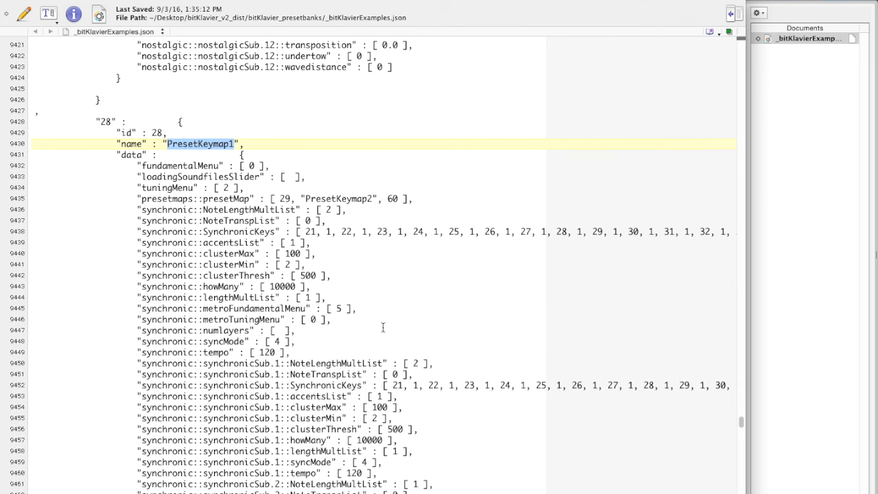
Step: Highlight PresetKeymap1's presetmaps::presetMap entry, its key number, and the name of its target preset
drag(135, 144, 414, 144)
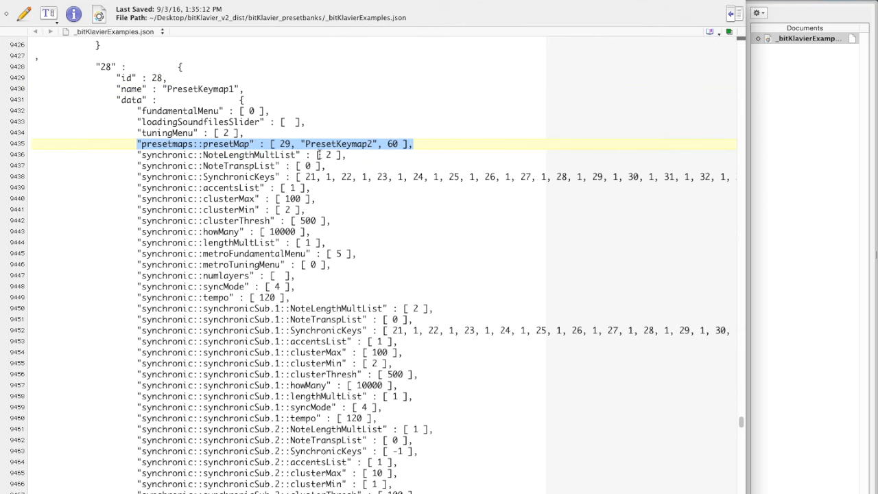
double_click(393, 144)
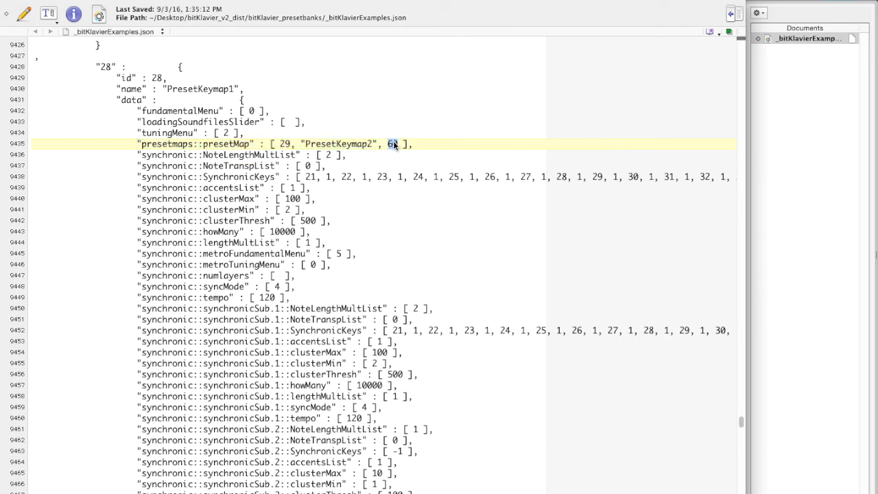
click(399, 143)
drag(389, 146, 399, 146)
drag(301, 143, 377, 144)
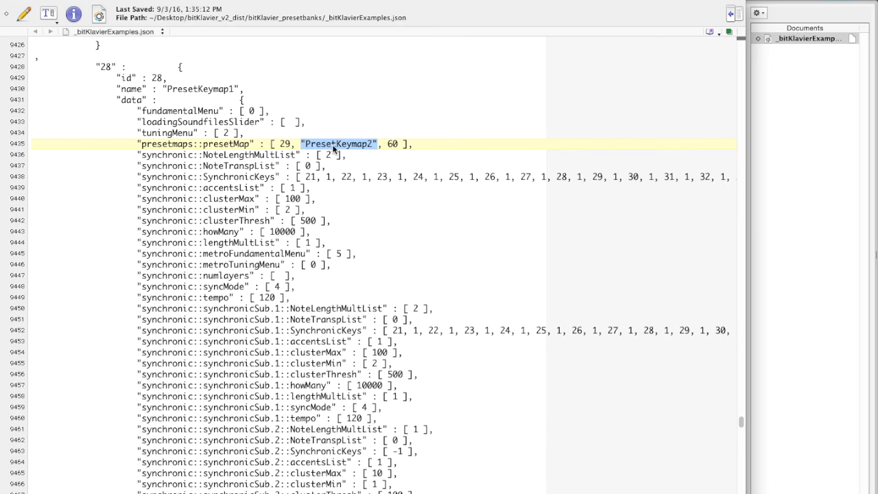
Step: Highlight the target preset's number in PresetKeymap1's presetMap entry, and find preset 29's block and highlight its name
double_click(282, 144)
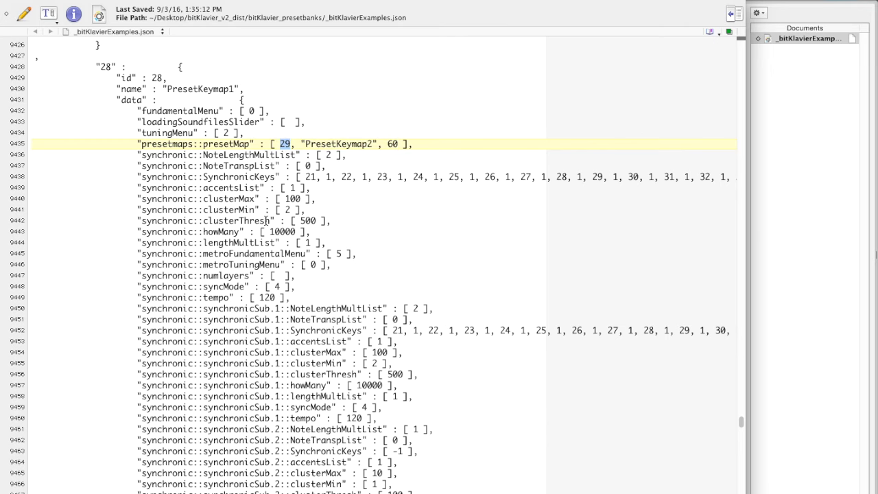
scroll(265, 214, down, 20)
scroll(266, 220, down, 15)
scroll(265, 220, up, 2)
scroll(265, 221, down, 1)
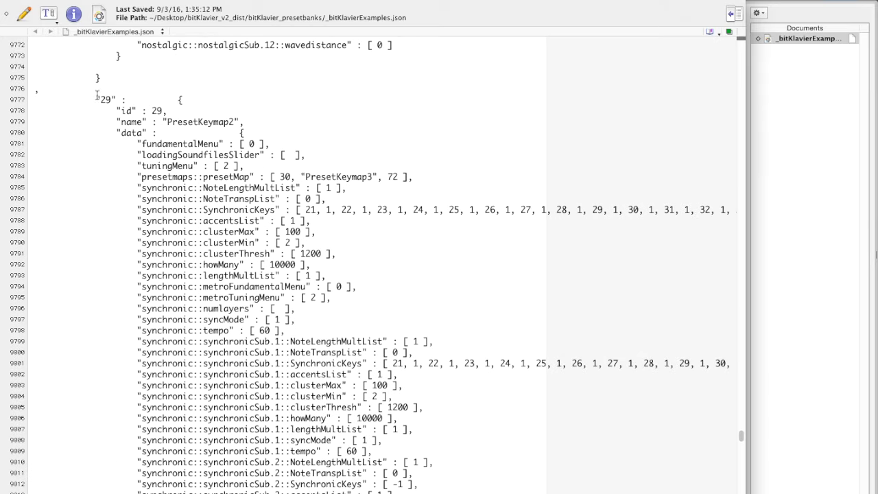
double_click(191, 122)
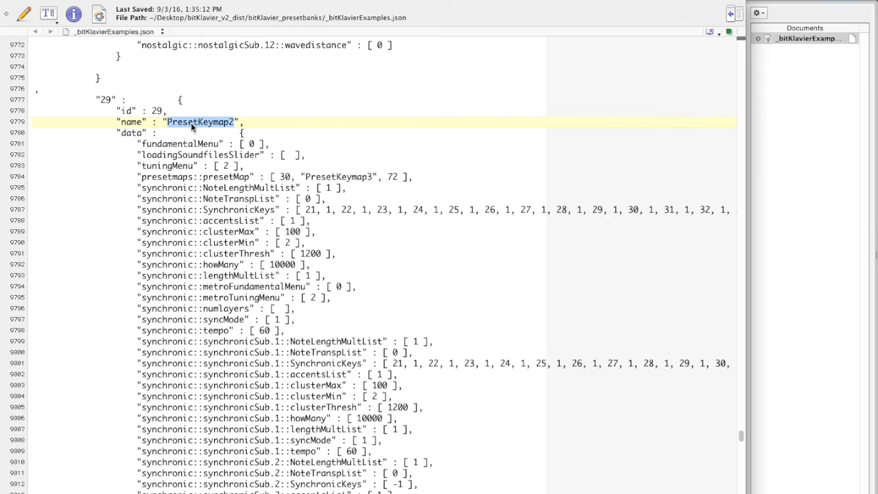
Step: Switch to bitKlavier, load preset 29 PresetKeymap2, and check which preset its highlighted C key is mapped to
key(super+Tab)
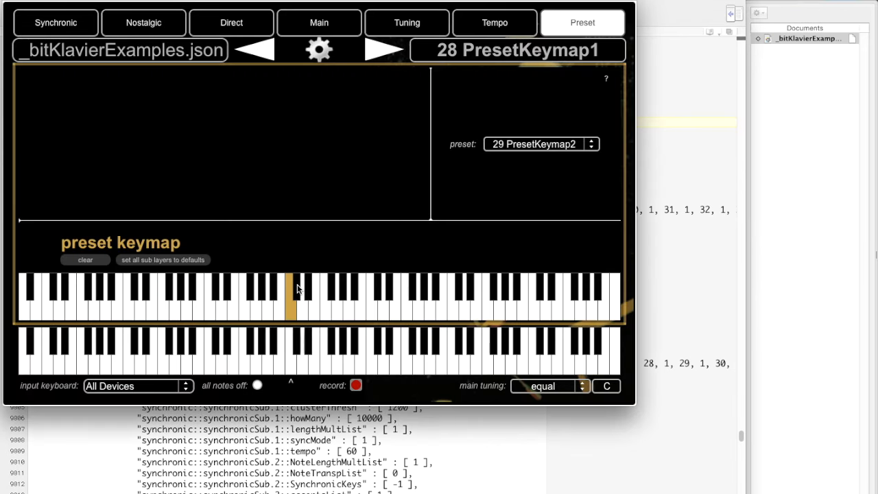
click(548, 144)
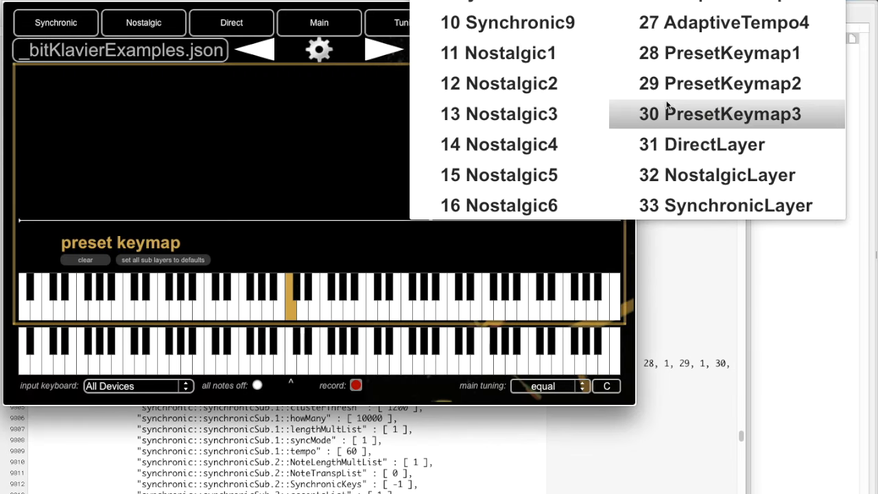
click(697, 83)
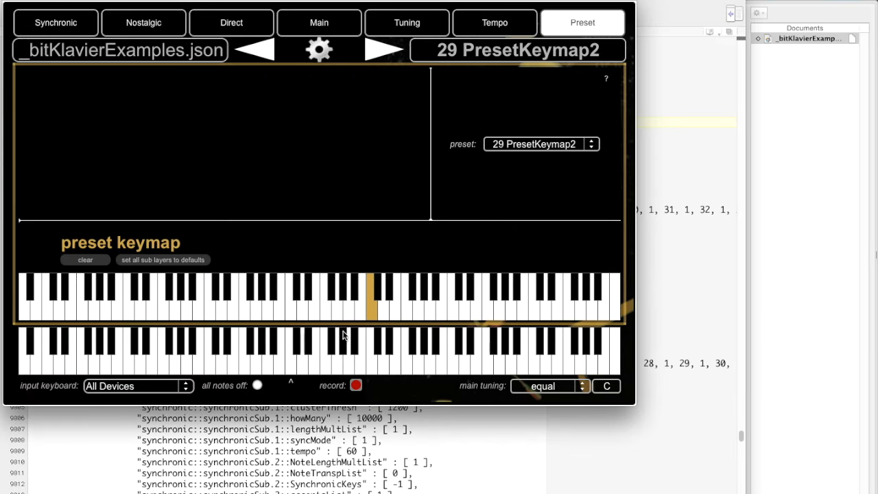
click(372, 307)
Step: Switch back to the text editor and highlight PresetKeymap2's presetmaps::presetMap entry, its key number, and its target preset's name and number
key(super+Tab)
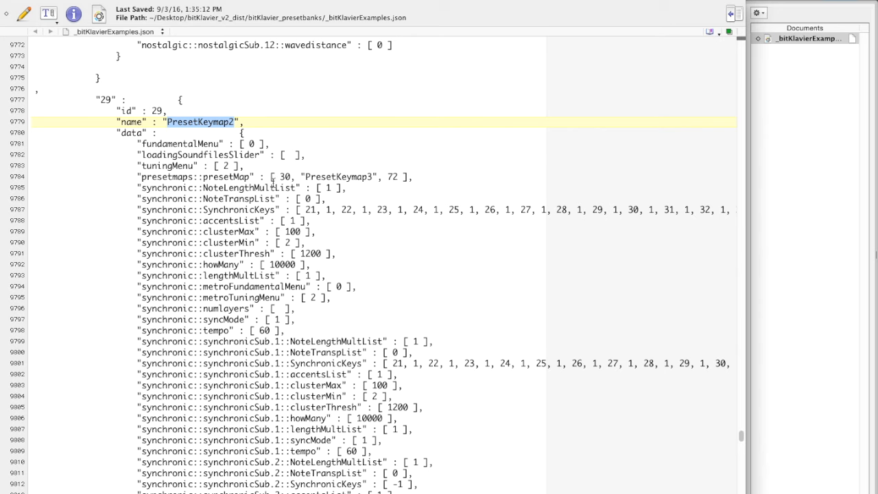
drag(138, 176, 413, 178)
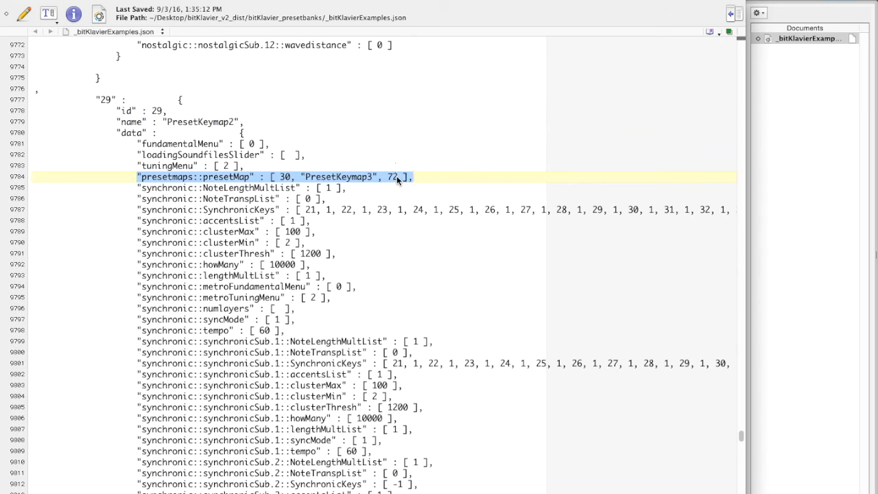
click(397, 175)
click(388, 176)
drag(388, 177, 401, 177)
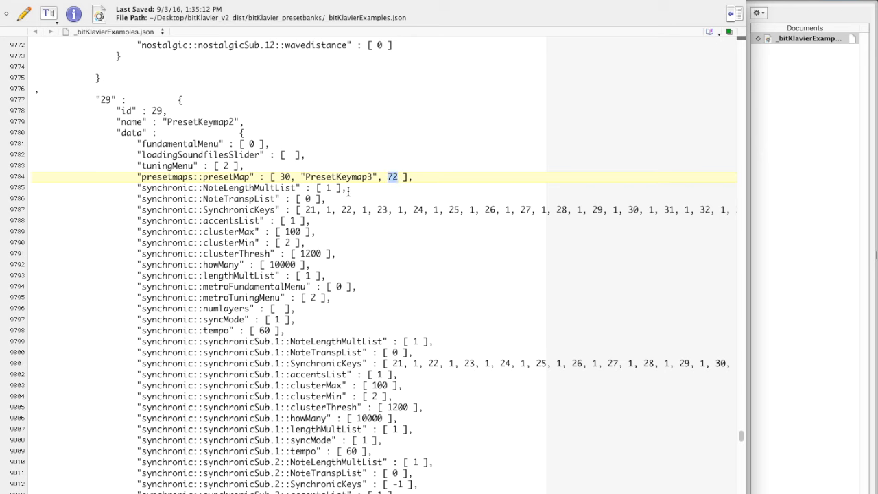
drag(300, 176, 378, 176)
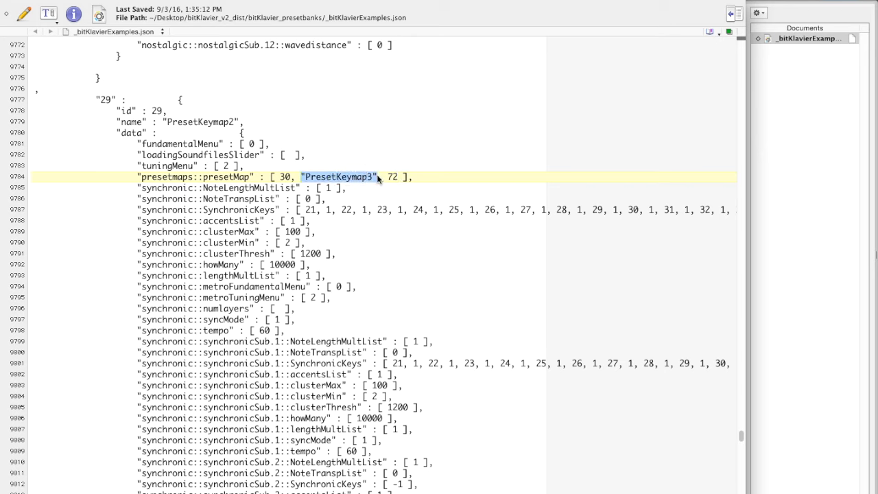
double_click(283, 177)
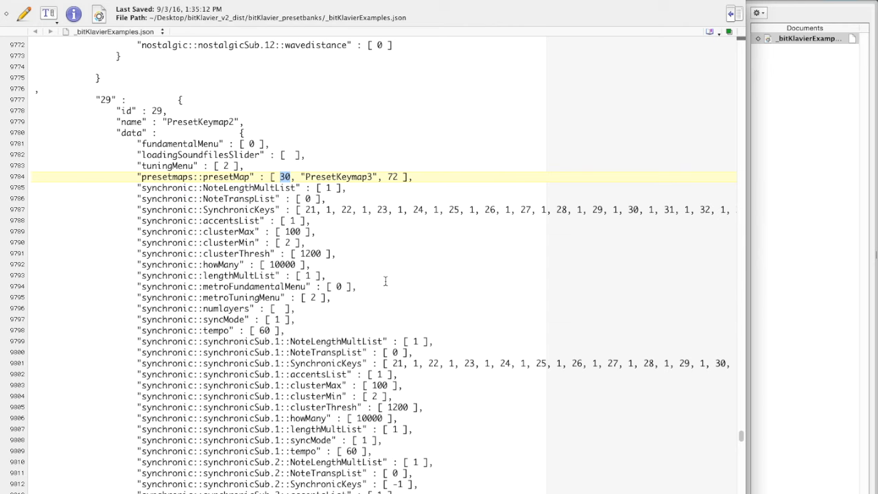
click(214, 196)
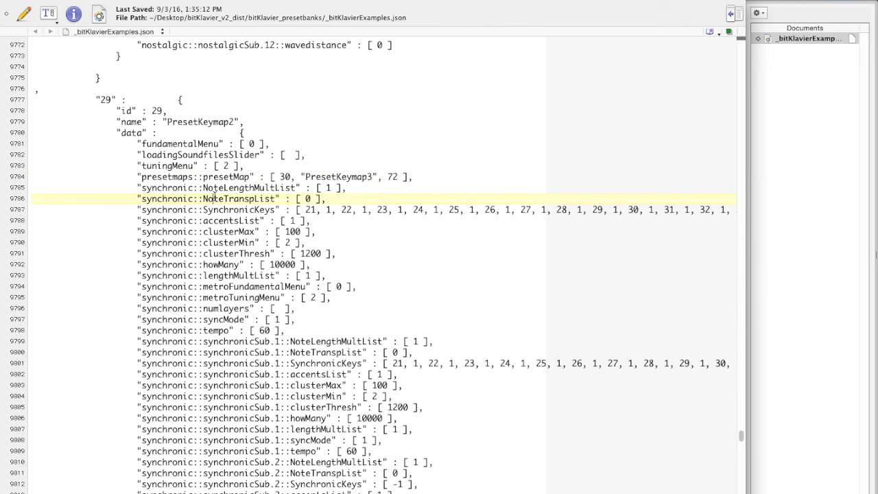
Step: Switch to bitKlavier and load presets 1 Blank, 2 Synchronic1 and 11 Nostalgic1 in turn to check their preset keymaps
click(511, 5)
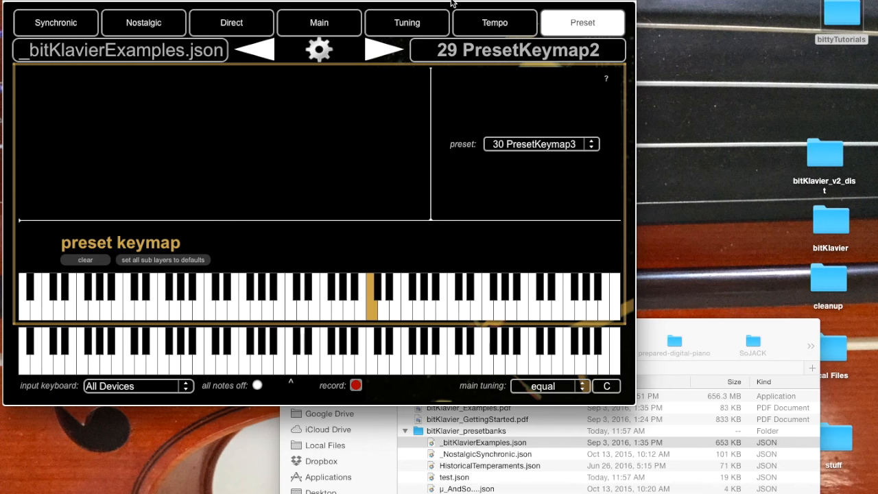
click(515, 50)
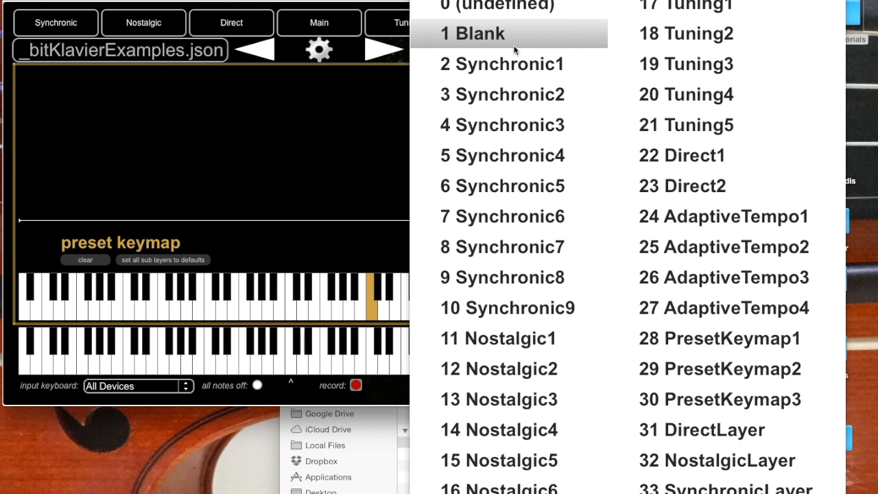
click(479, 33)
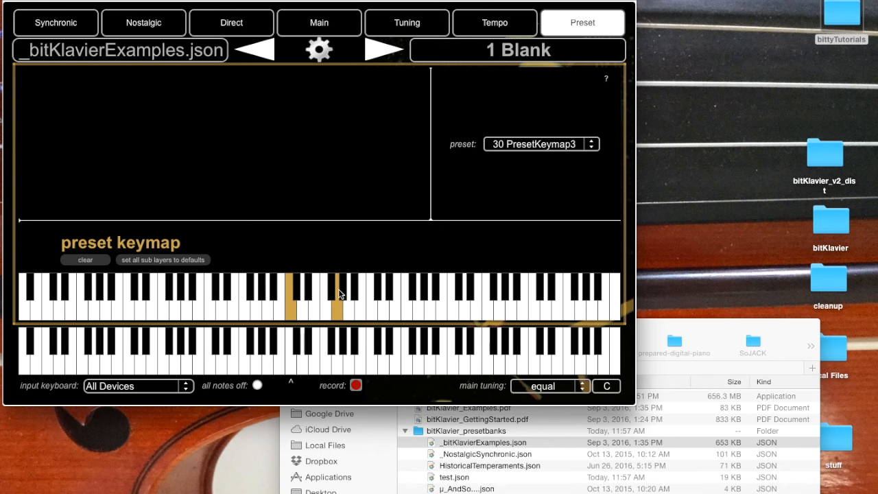
click(507, 52)
click(509, 83)
click(526, 49)
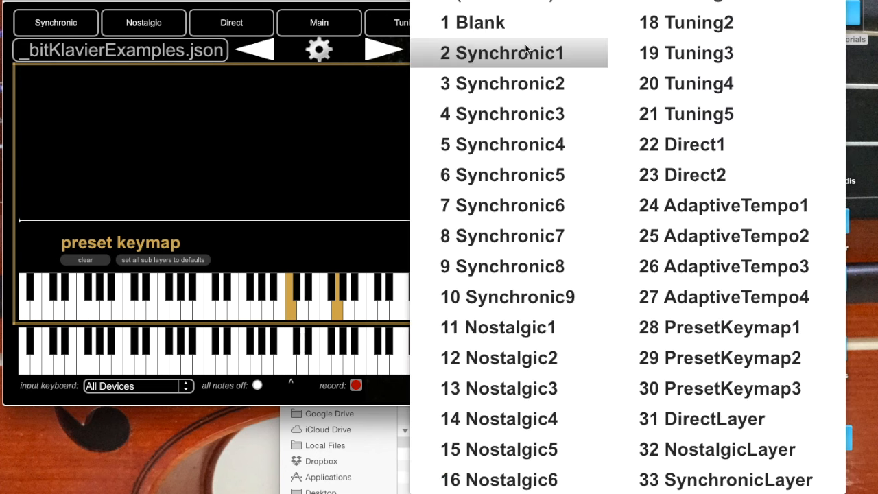
click(552, 328)
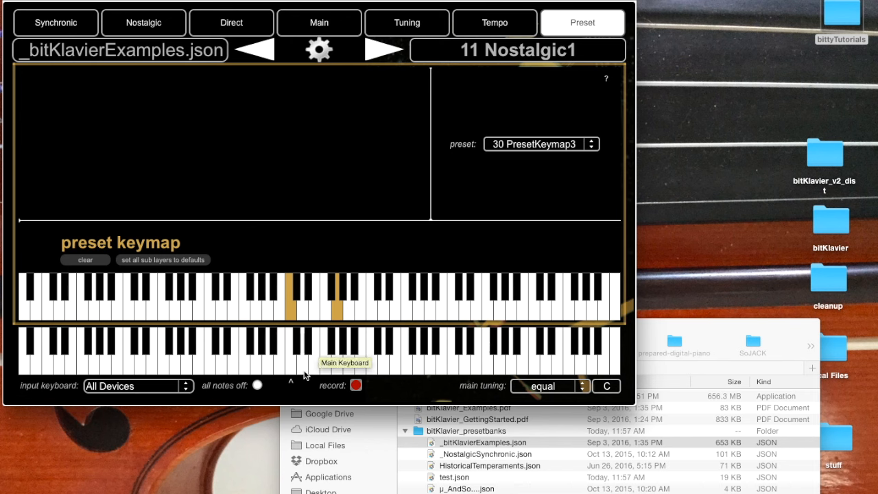
Step: Reload the _bitKlavierExamples.json preset bank
click(264, 61)
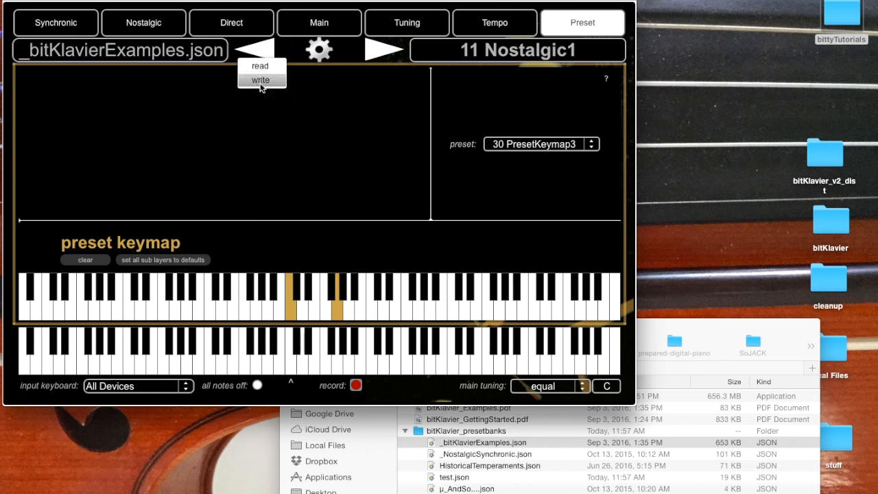
click(338, 197)
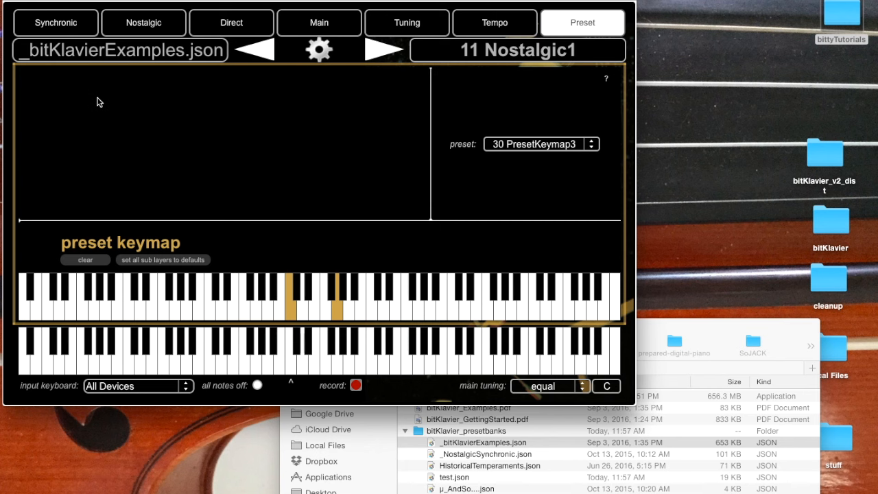
click(131, 51)
click(132, 80)
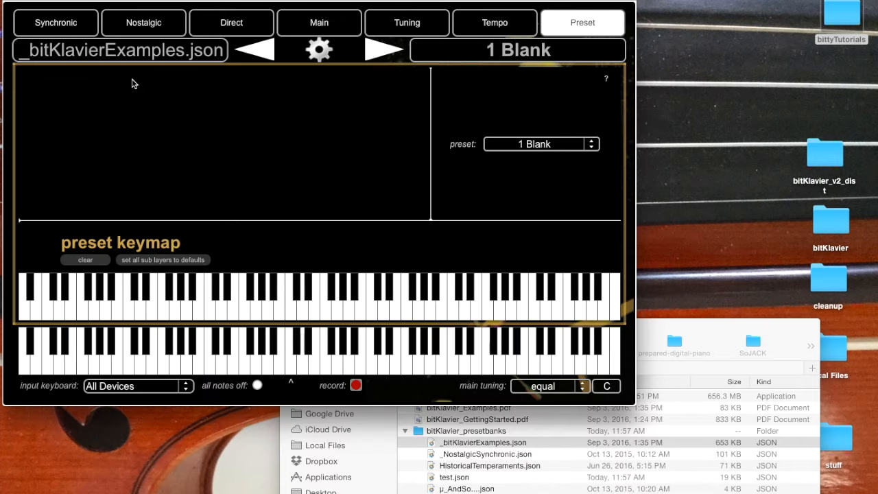
Step: Load preset 2 Synchronic1 and return to preset 1 Blank to check their keymaps in the reloaded bank
click(484, 145)
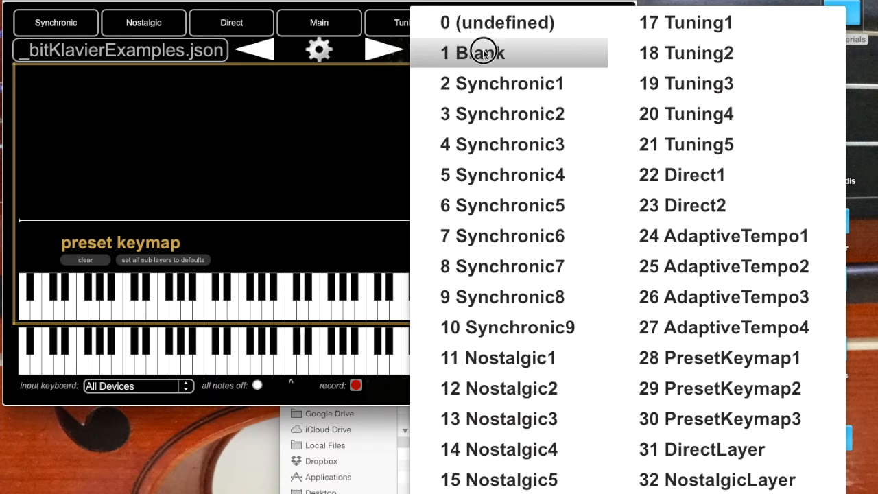
click(488, 89)
click(498, 56)
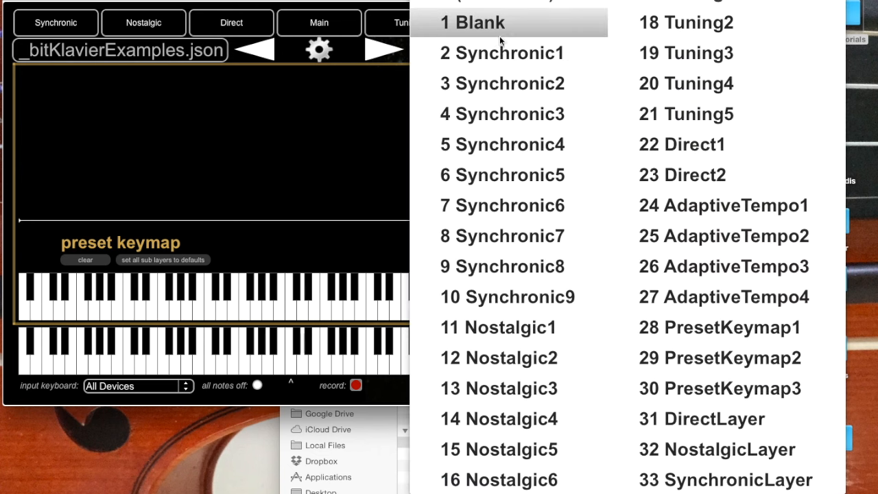
click(502, 36)
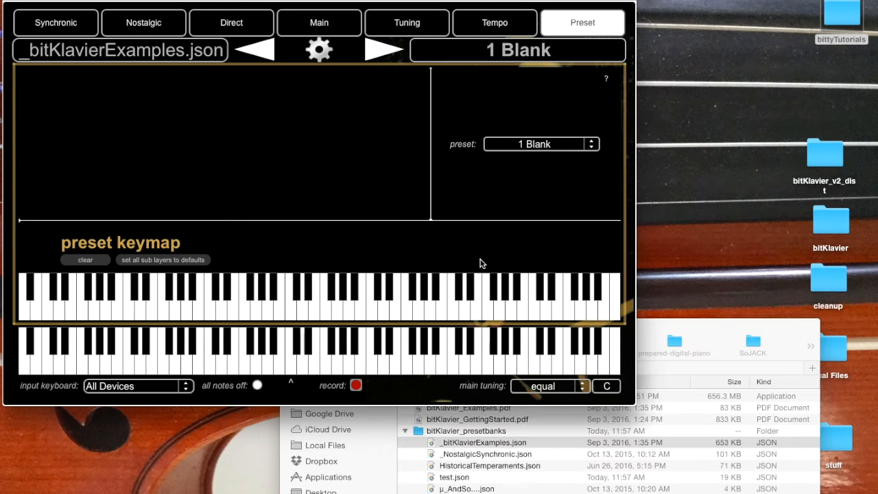